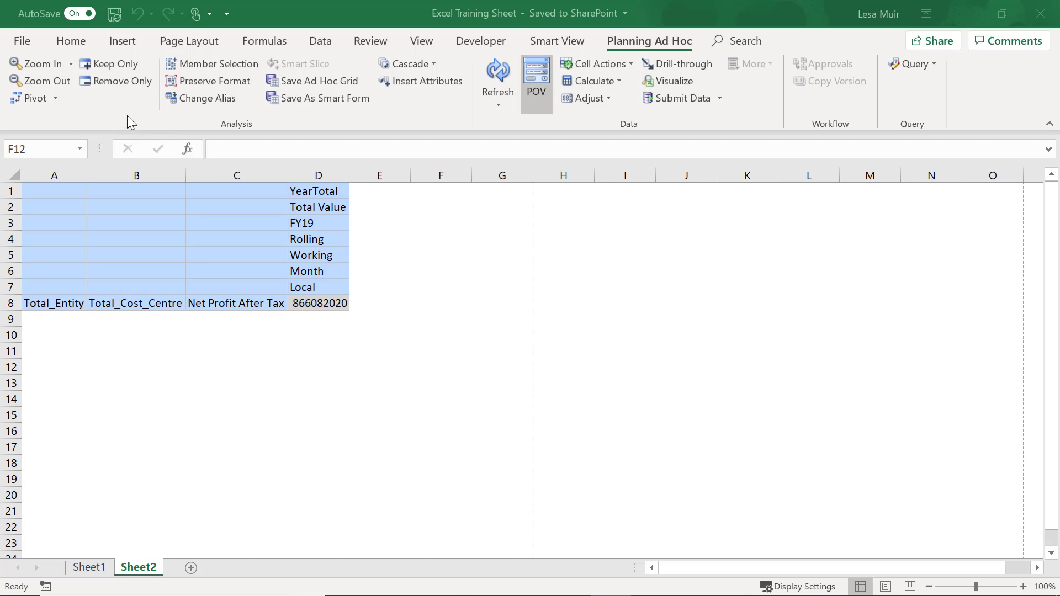
Zoom in on Net Profit After Tax to its next level, and reduce the accounts back with Keep Only on Net Profit After Tax
{"action": "left_click", "coordinate": [213, 302]}
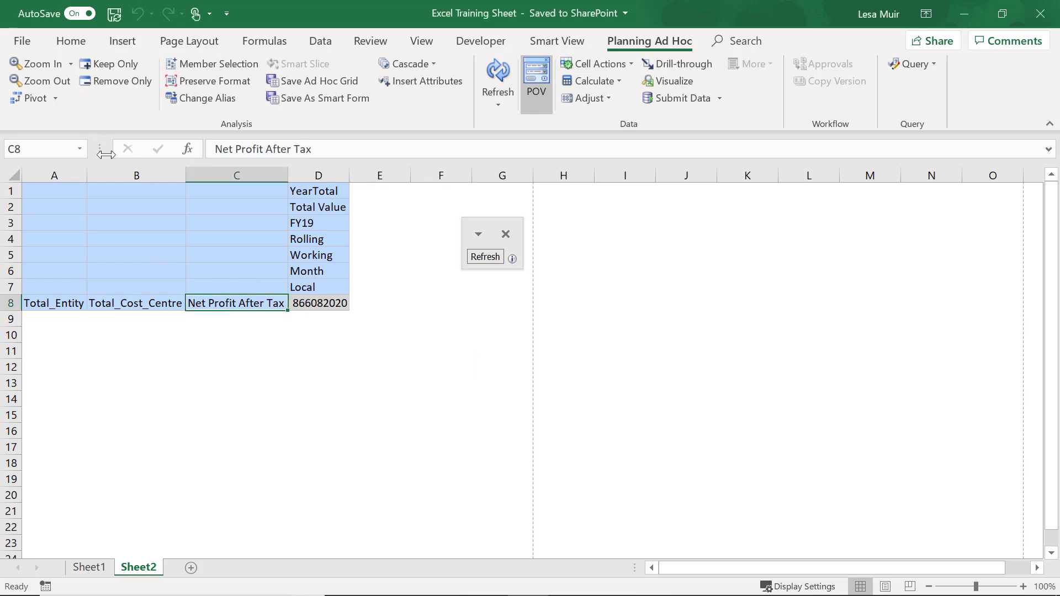
{"action": "double_click", "coordinate": [240, 303]}
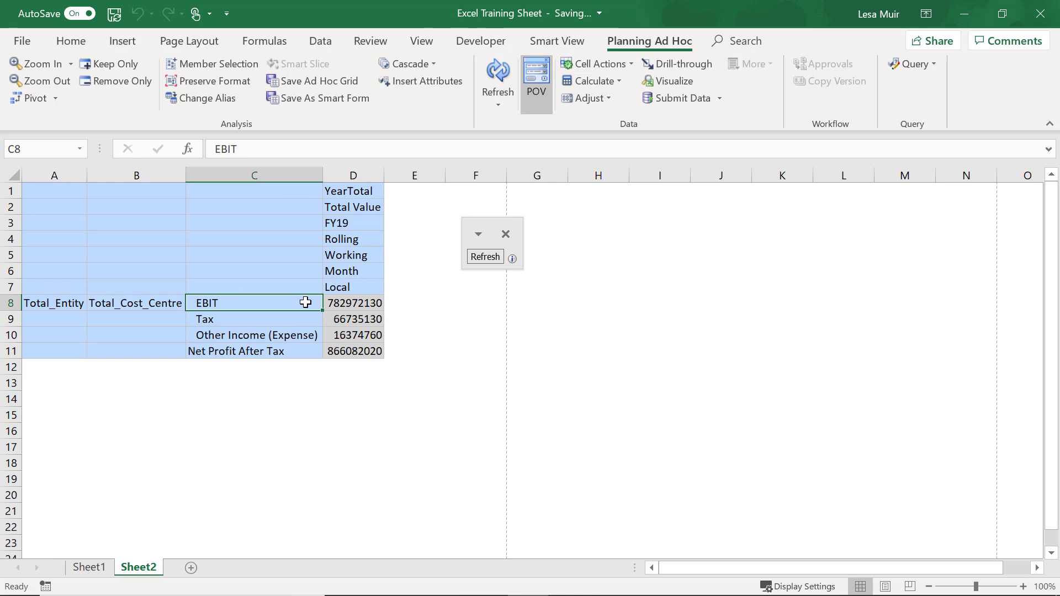
{"action": "left_click_drag", "start_coordinate": [306, 303], "coordinate": [303, 333]}
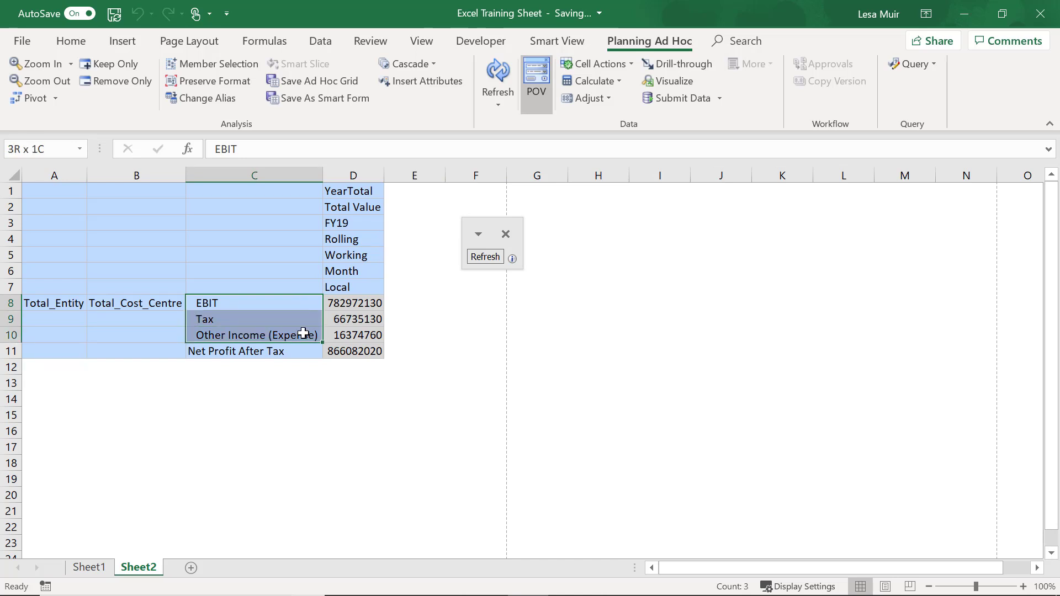
{"action": "left_click", "coordinate": [423, 351]}
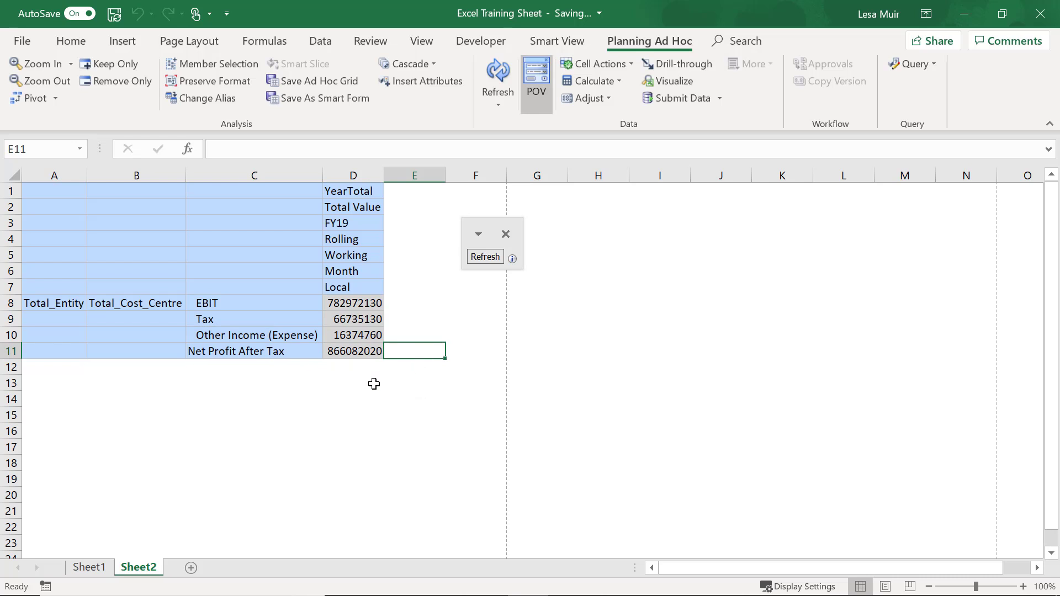
{"action": "left_click", "coordinate": [287, 354]}
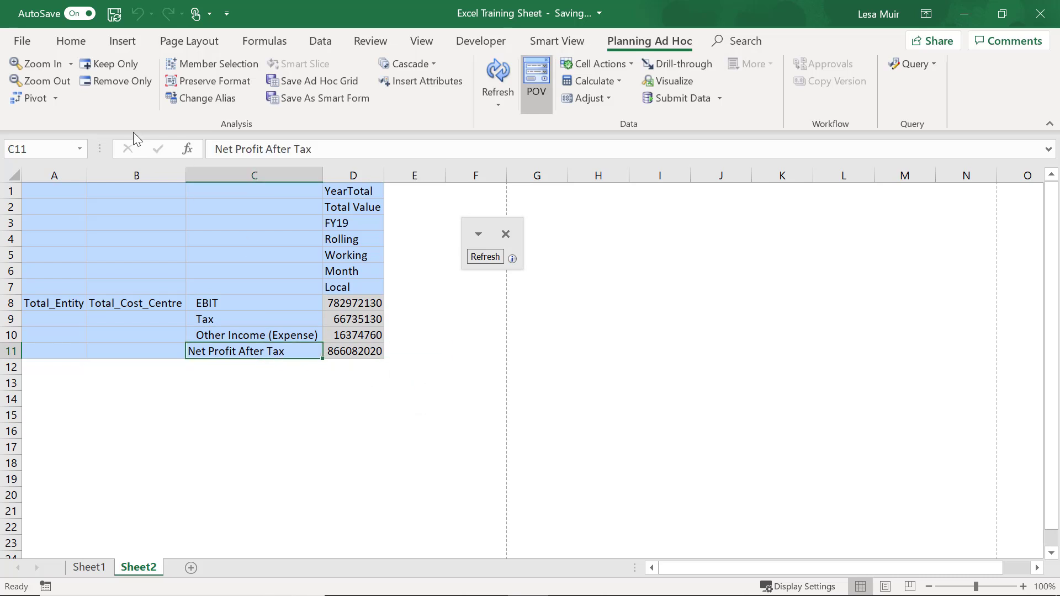
{"action": "left_click", "coordinate": [114, 64]}
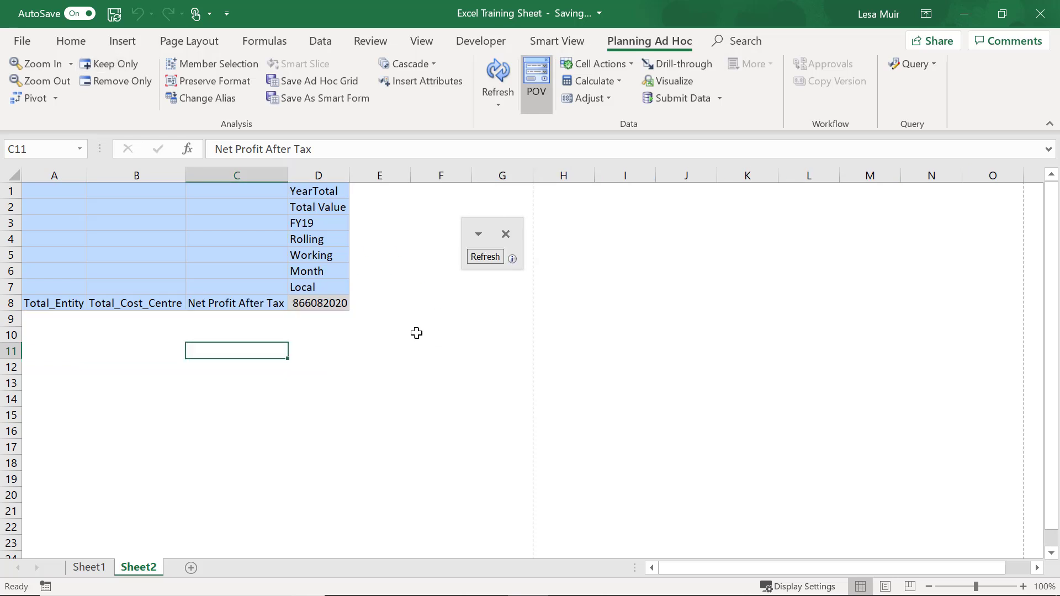
Zoom in on Net Profit After Tax to all levels, review the accounts, and keep only Net Profit After Tax in the grid
{"action": "left_click", "coordinate": [262, 304]}
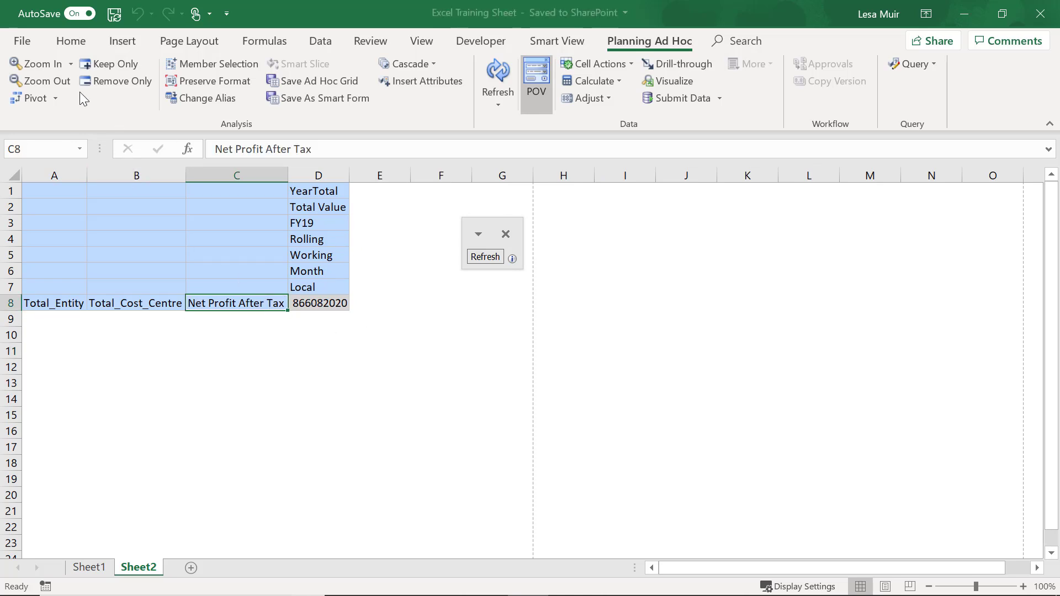
{"action": "left_click", "coordinate": [71, 64]}
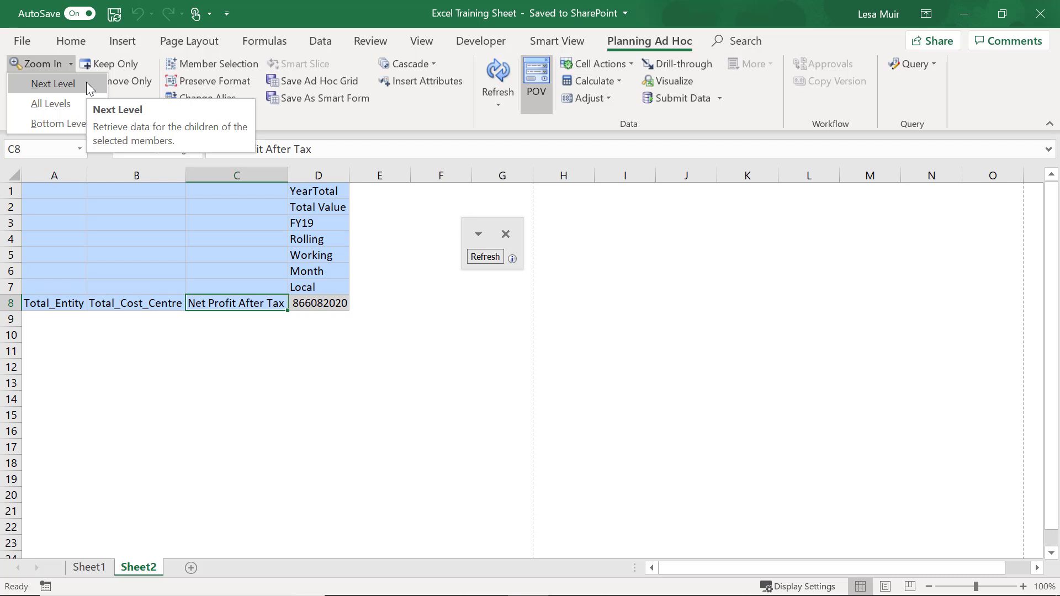
{"action": "left_click", "coordinate": [59, 104]}
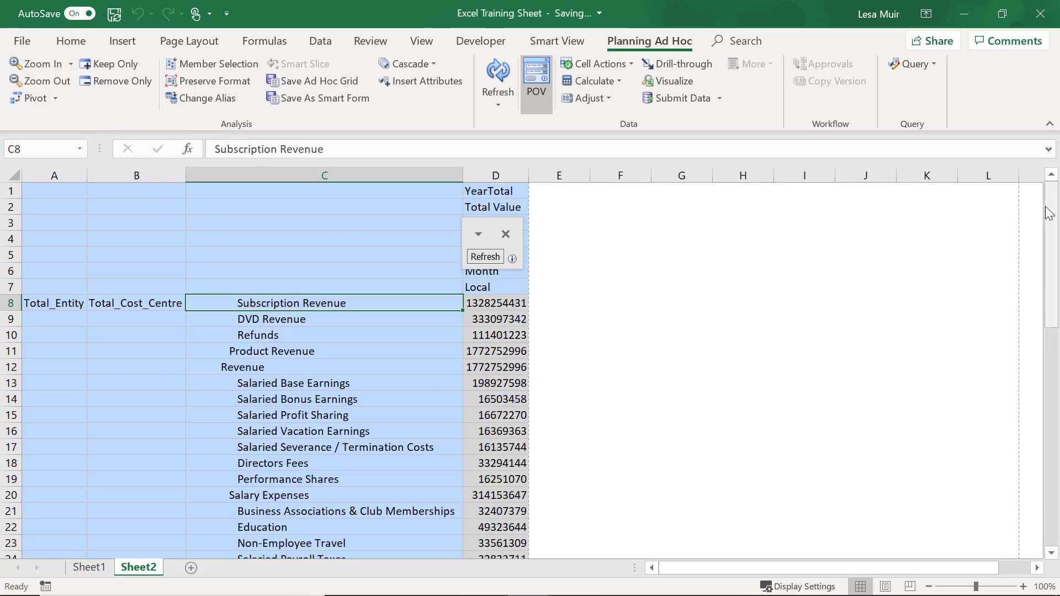
{"action": "left_click_drag", "start_coordinate": [1052, 210], "coordinate": [1052, 429]}
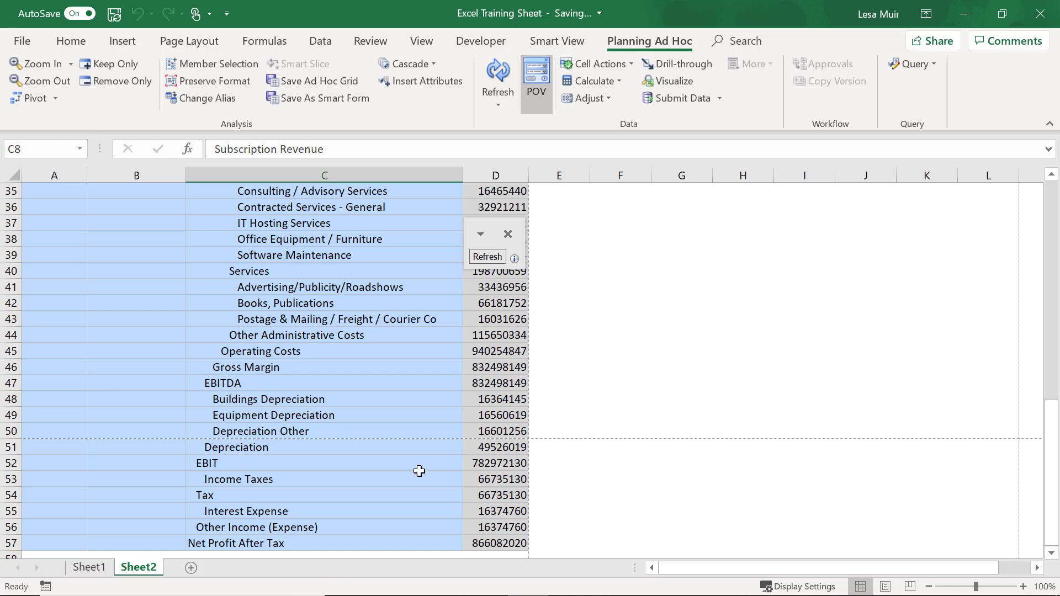
{"action": "left_click", "coordinate": [396, 541]}
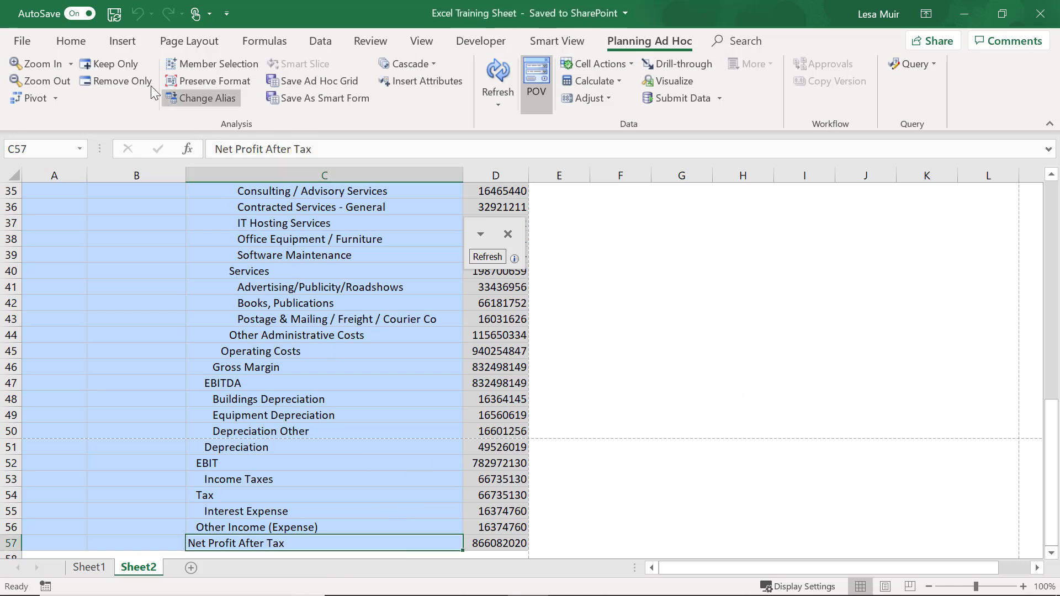
{"action": "left_click", "coordinate": [128, 66]}
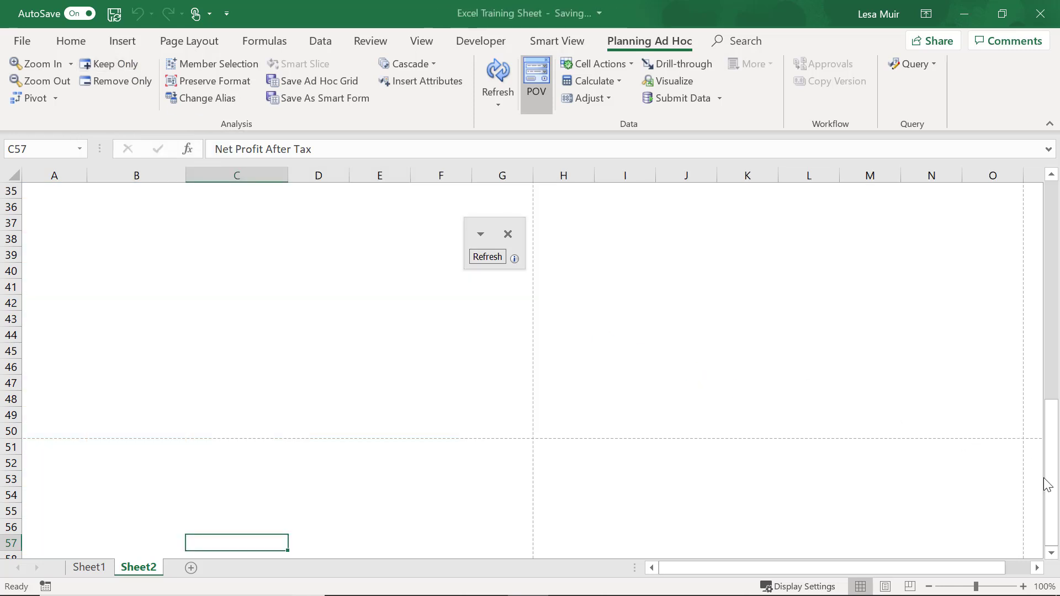
{"action": "left_click_drag", "start_coordinate": [1047, 485], "coordinate": [1057, 185]}
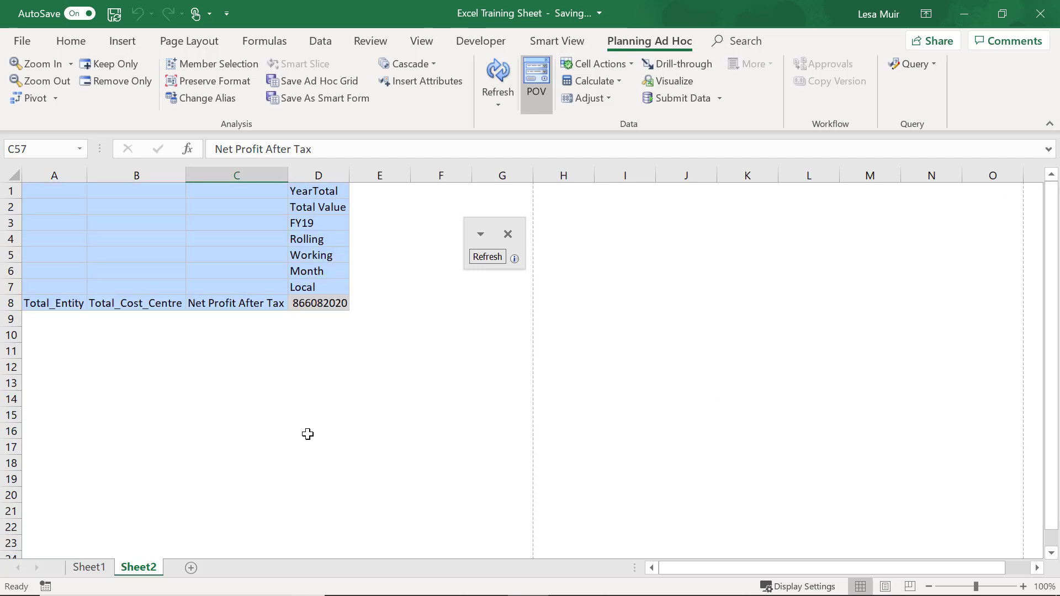
Zoom in on Net Profit After Tax to the bottom level and keep only the Subscription Revenue account
{"action": "left_click", "coordinate": [254, 306]}
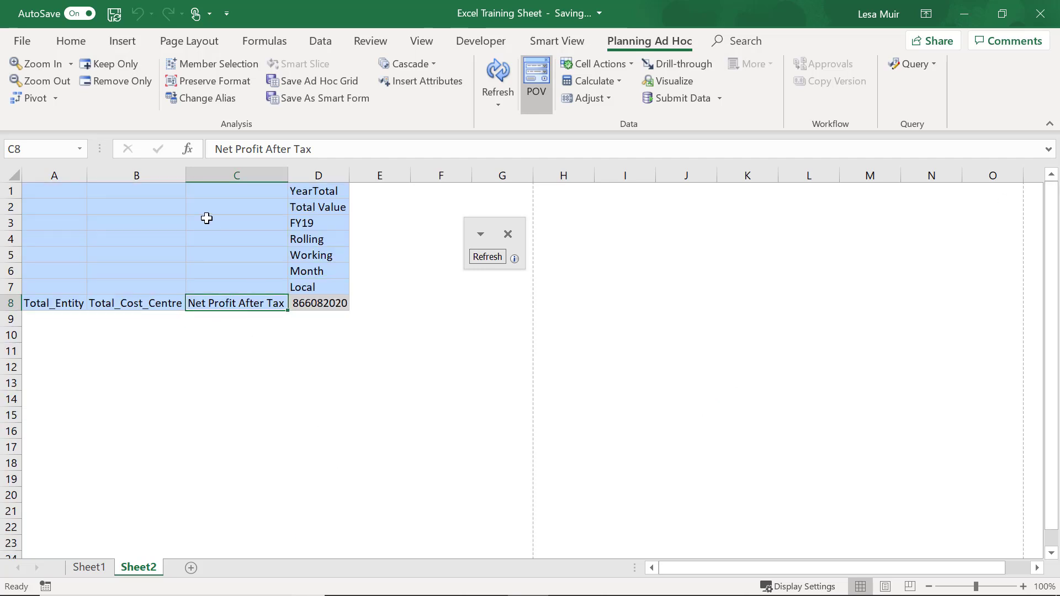
{"action": "left_click", "coordinate": [70, 64]}
{"action": "left_click", "coordinate": [60, 123]}
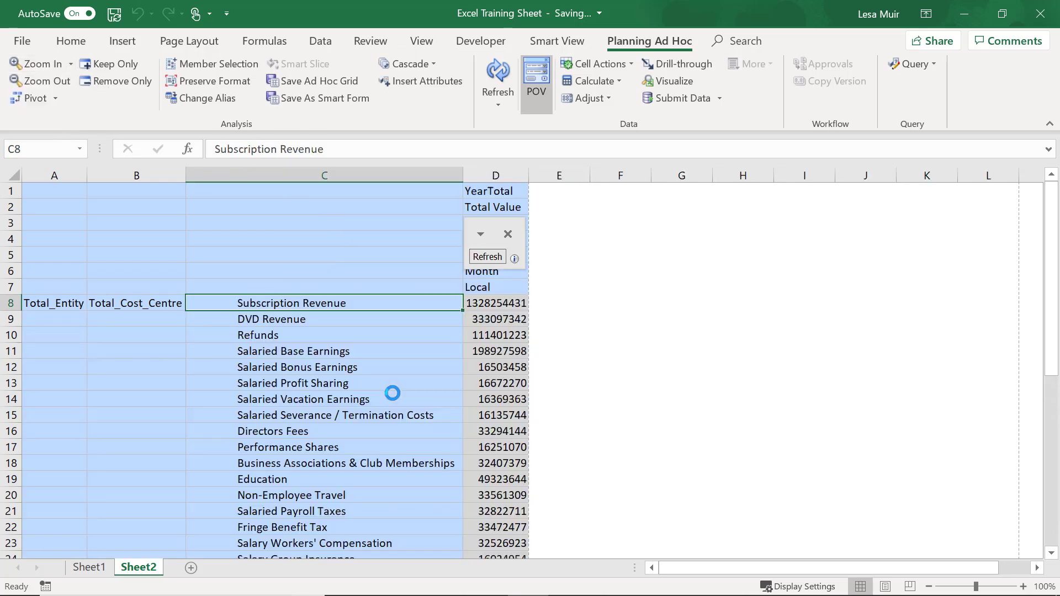
{"action": "left_click_drag", "start_coordinate": [283, 334], "coordinate": [290, 535]}
{"action": "mouse_move", "coordinate": [1053, 258]}
{"action": "left_mouse_down"}
{"action": "mouse_move", "coordinate": [1057, 349]}
{"action": "mouse_move", "coordinate": [1054, 258]}
{"action": "left_mouse_up"}
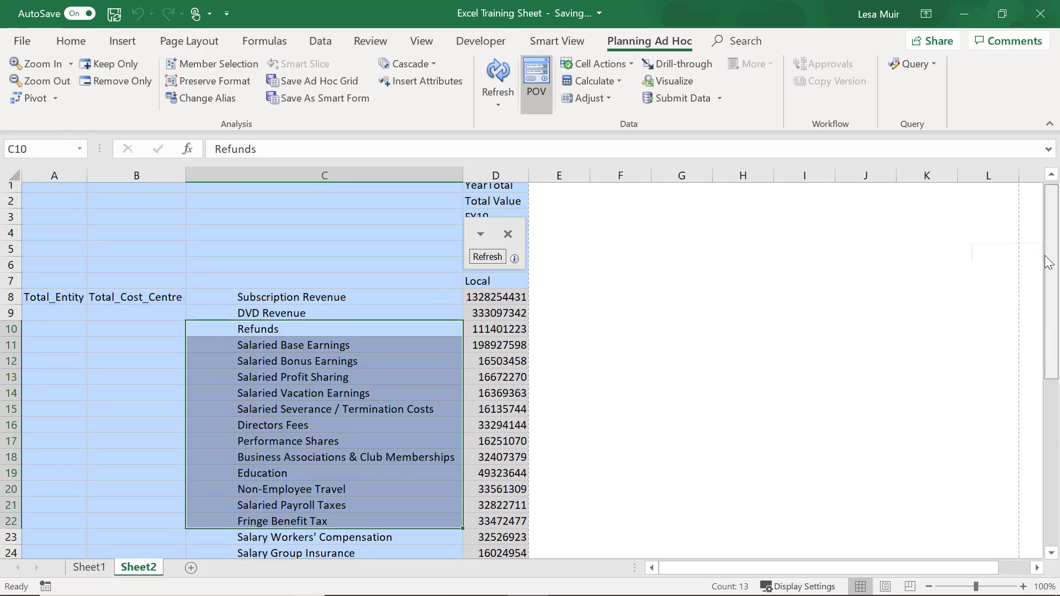
{"action": "left_click", "coordinate": [723, 361]}
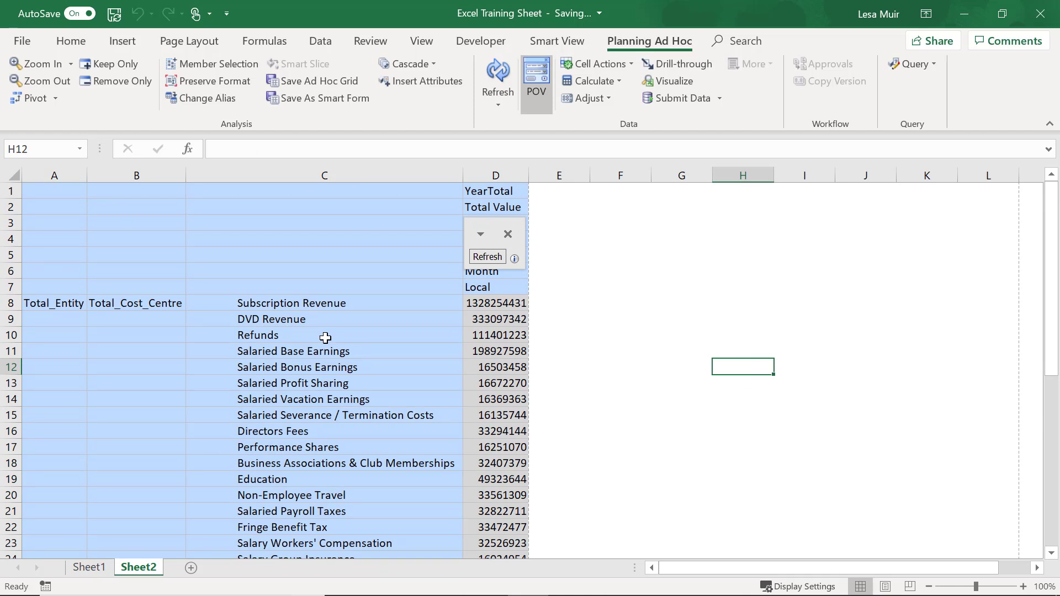
{"action": "left_click", "coordinate": [322, 304]}
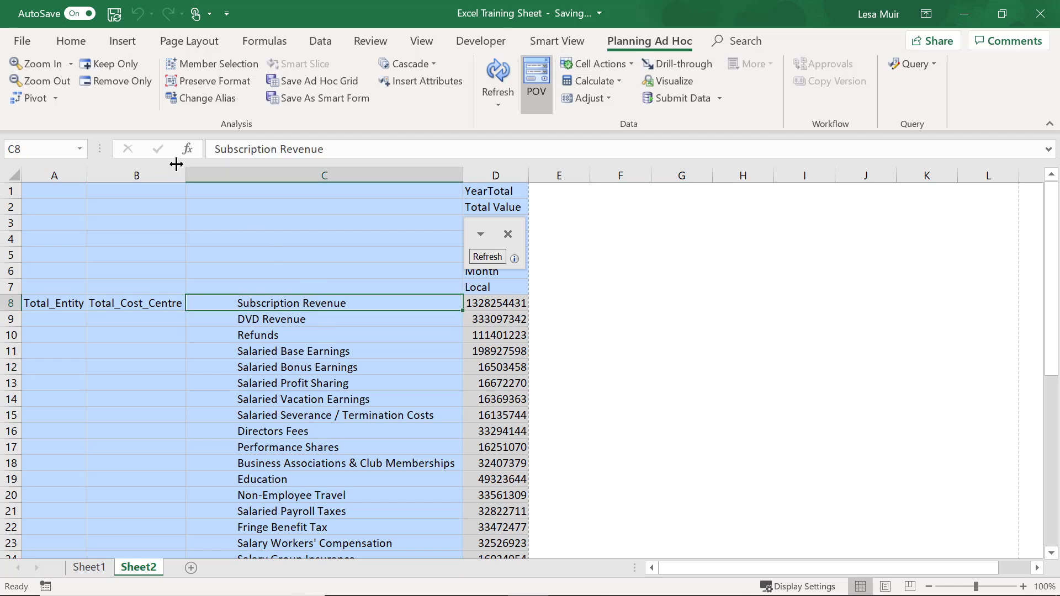
{"action": "left_click", "coordinate": [123, 63]}
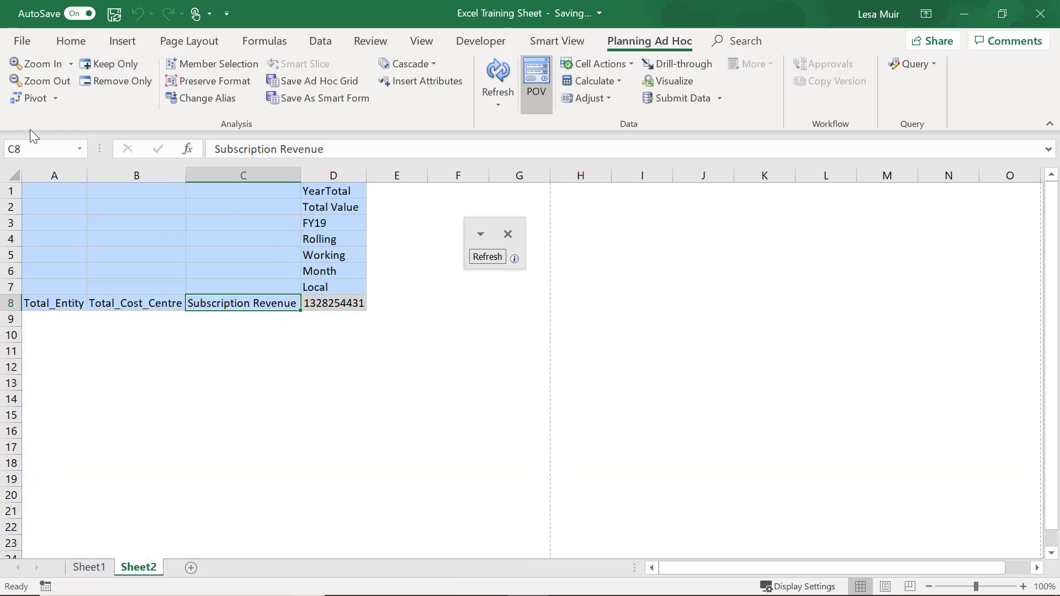
Zoom out repeatedly from Subscription Revenue through its parent accounts up to Net Profit After Tax
{"action": "left_click", "coordinate": [56, 81]}
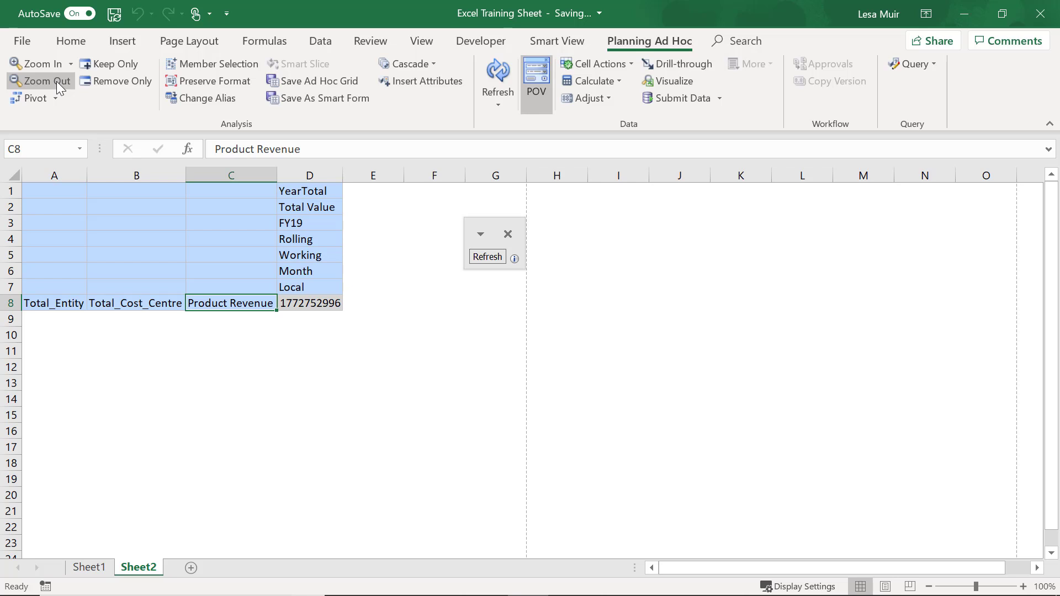
{"action": "left_click", "coordinate": [57, 81]}
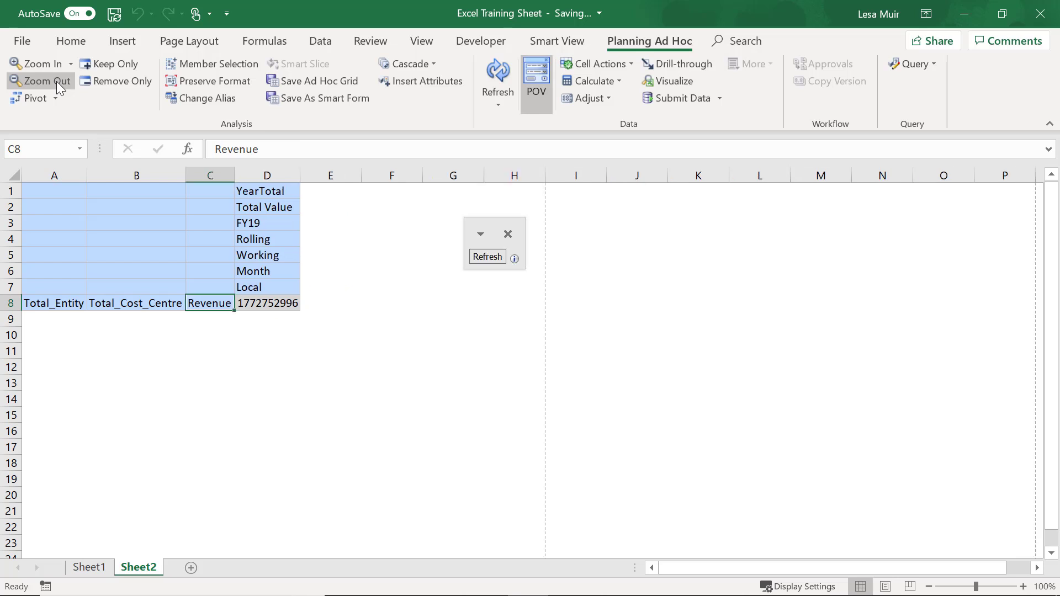
{"action": "left_click", "coordinate": [56, 81]}
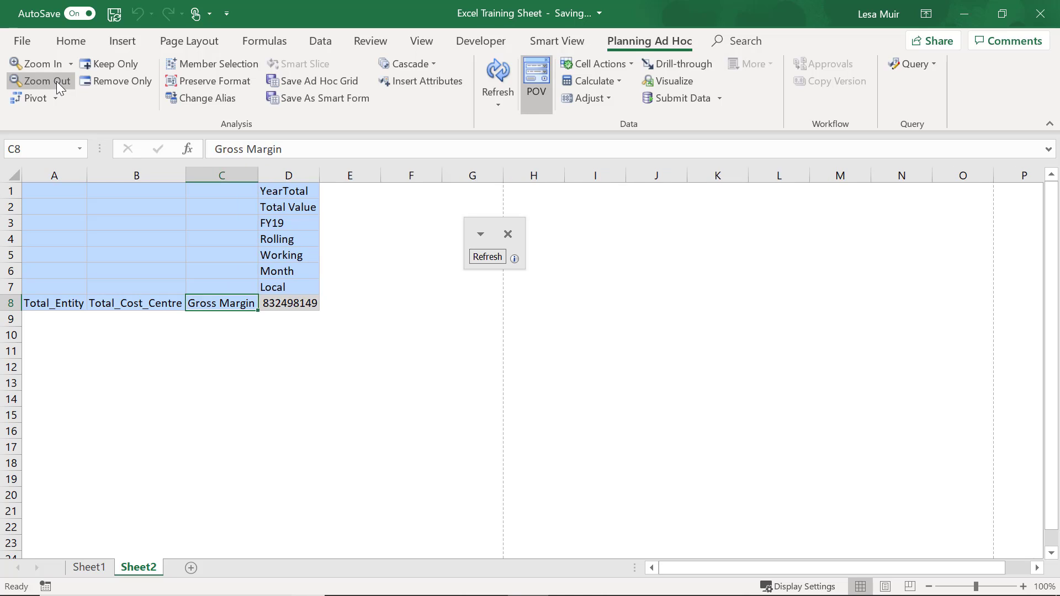
{"action": "left_click", "coordinate": [56, 82]}
{"action": "left_click", "coordinate": [56, 81]}
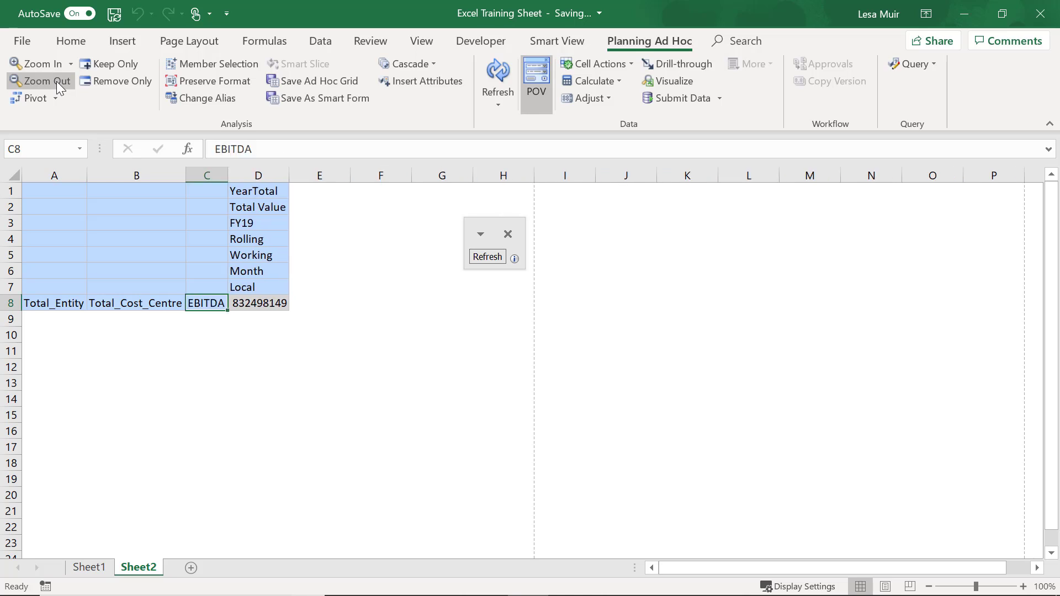
{"action": "left_click", "coordinate": [56, 81]}
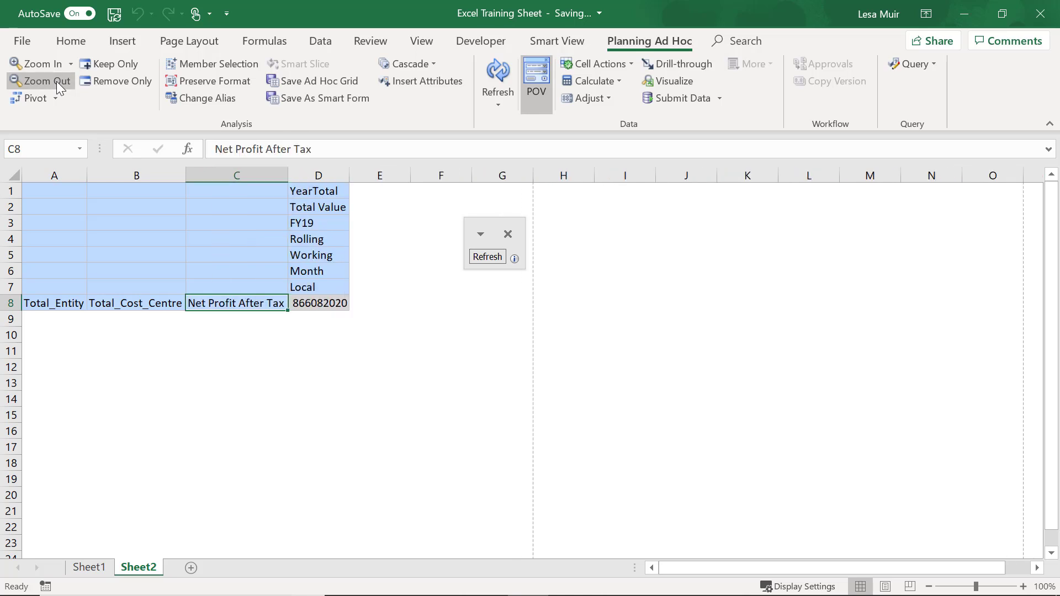
{"action": "left_click", "coordinate": [296, 386]}
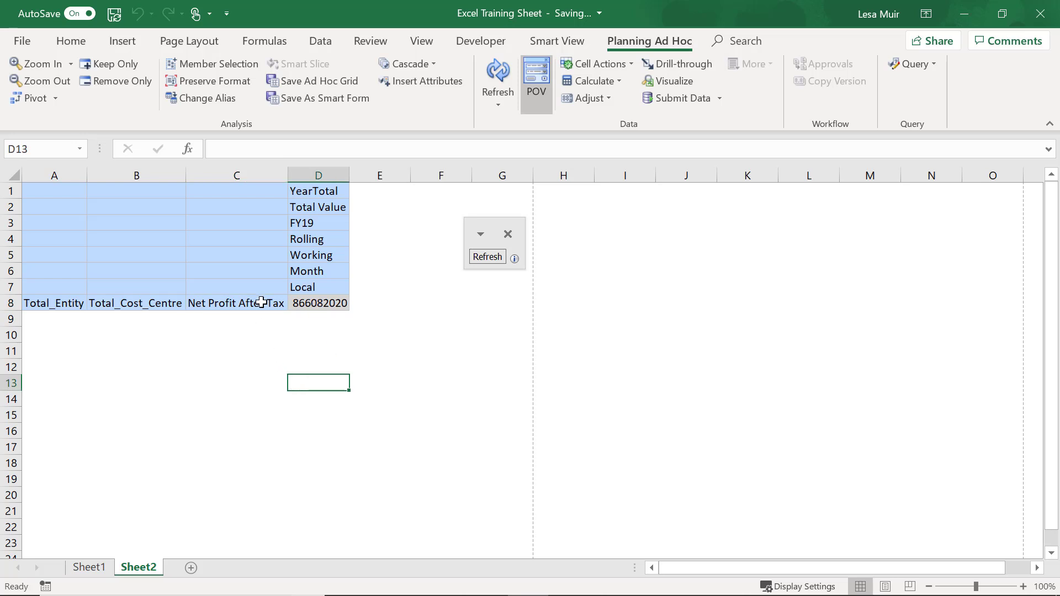
Close the floating Refresh box and zoom in on YearTotal in D1 to show its individual months across the columns
{"action": "left_click", "coordinate": [260, 301]}
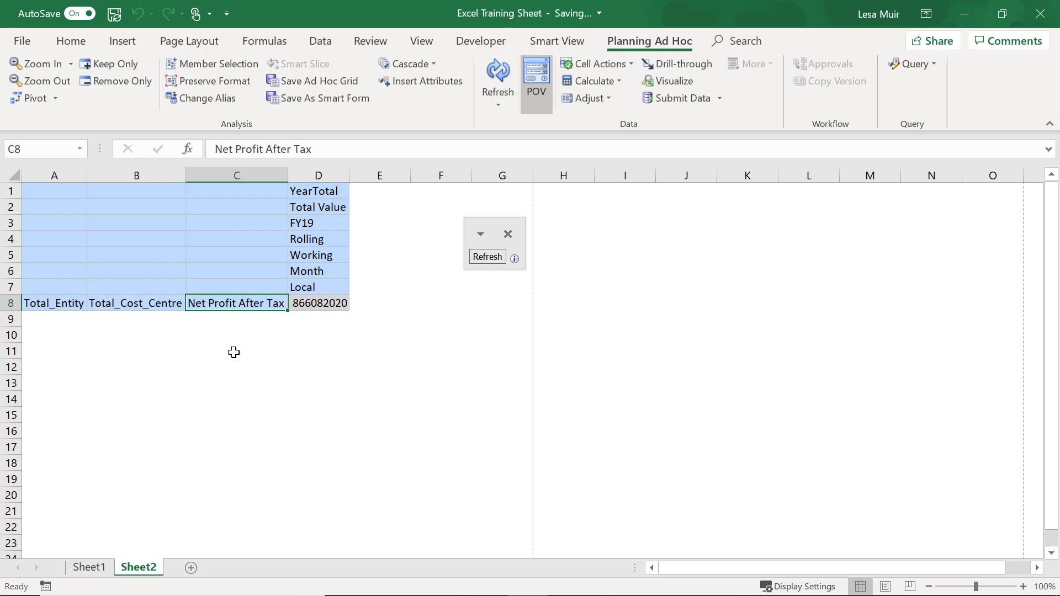
{"action": "left_click", "coordinate": [67, 306]}
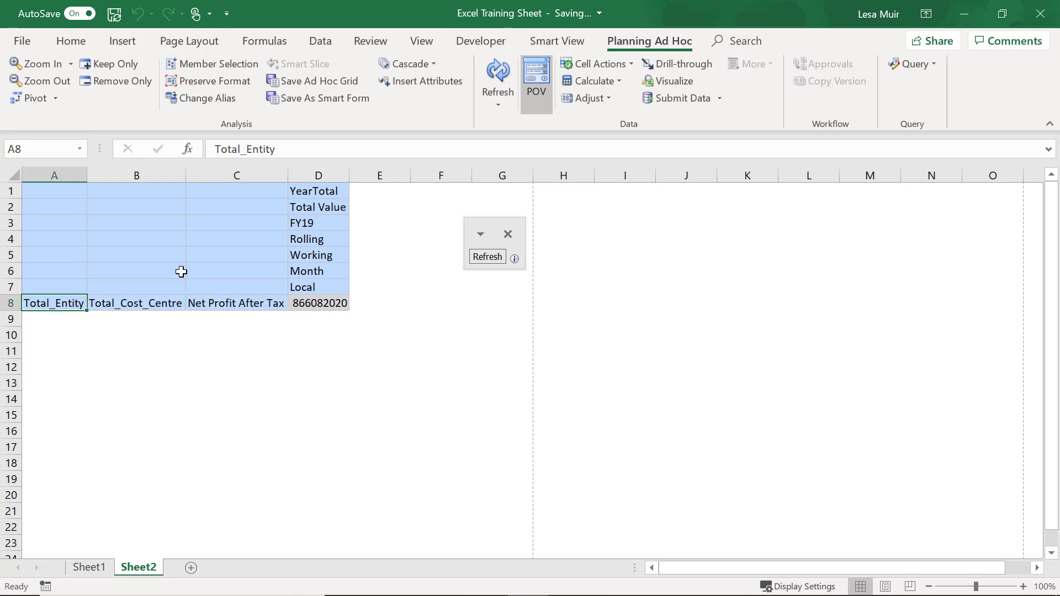
{"action": "left_click", "coordinate": [304, 193]}
{"action": "left_click", "coordinate": [508, 235]}
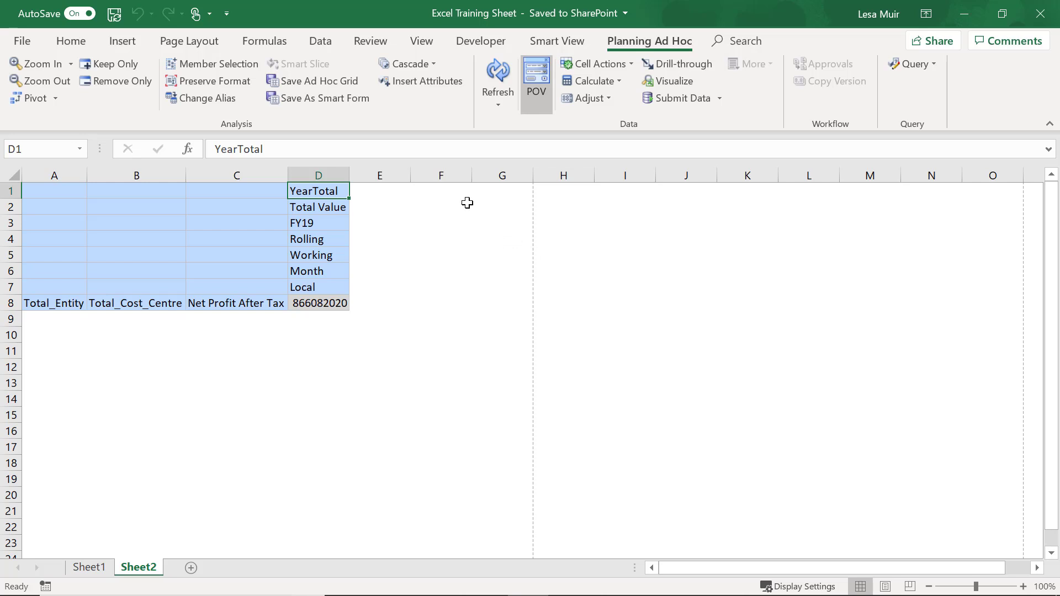
{"action": "double_click", "coordinate": [325, 193]}
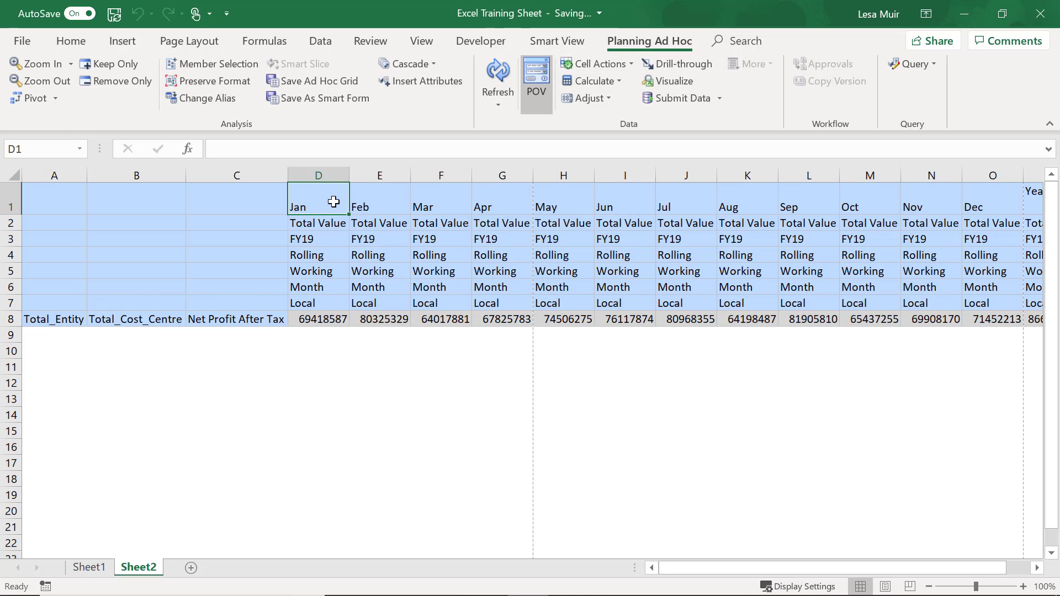
{"action": "left_click_drag", "start_coordinate": [335, 201], "coordinate": [698, 177]}
{"action": "left_click", "coordinate": [457, 402]}
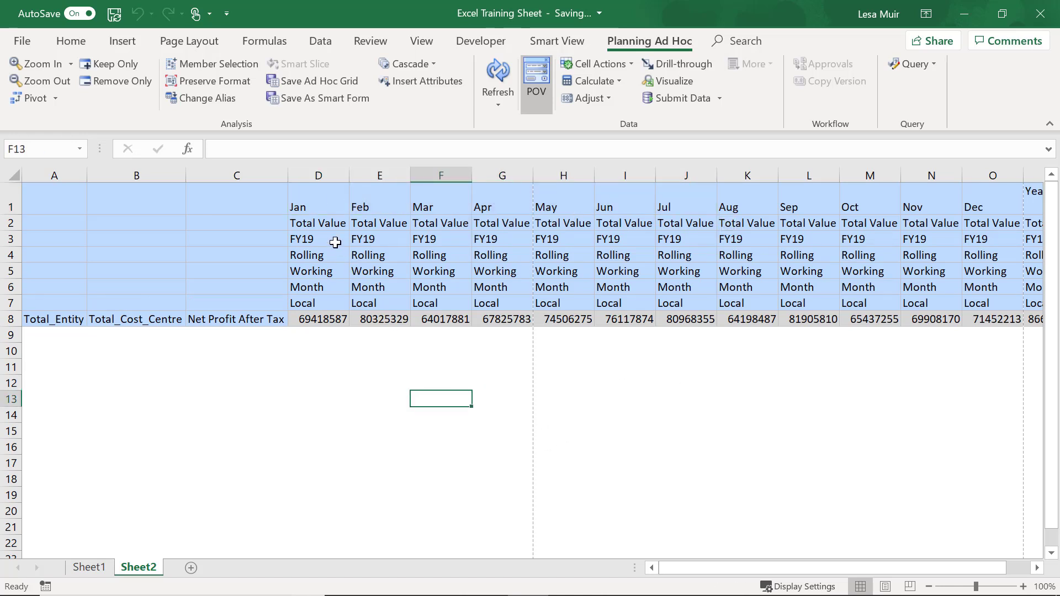
Zoom out from Jan in D1 to collapse the monthly columns back to YearTotal
{"action": "left_click", "coordinate": [317, 206]}
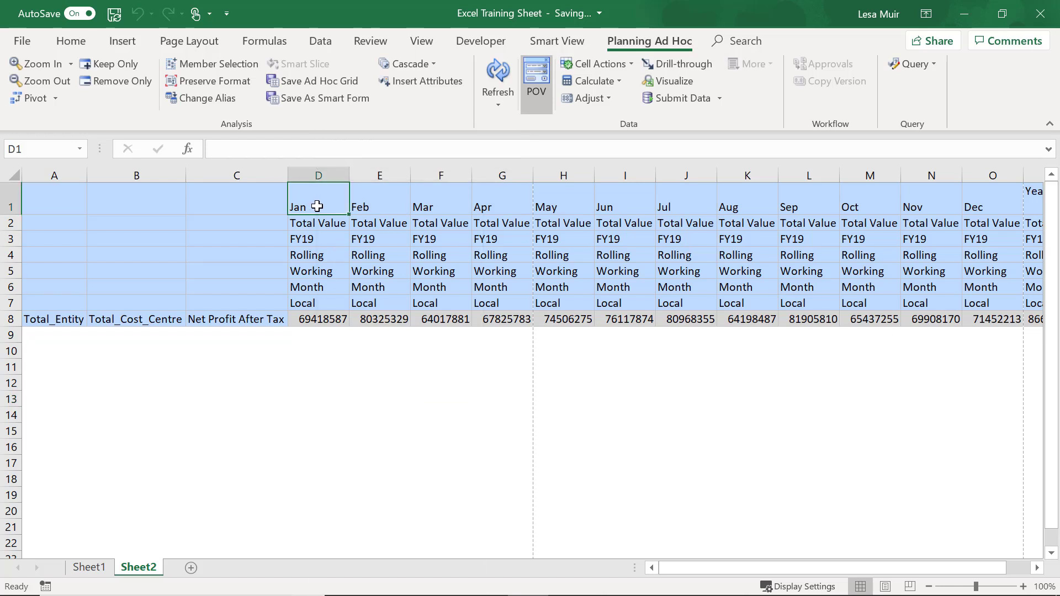
{"action": "double_click", "coordinate": [317, 206]}
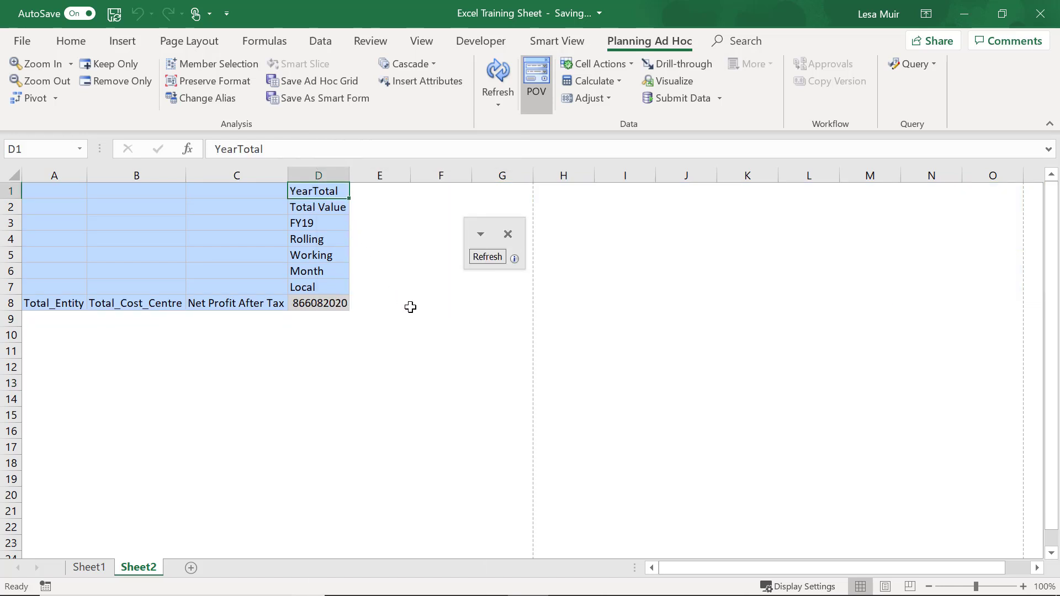
{"action": "left_click", "coordinate": [409, 306]}
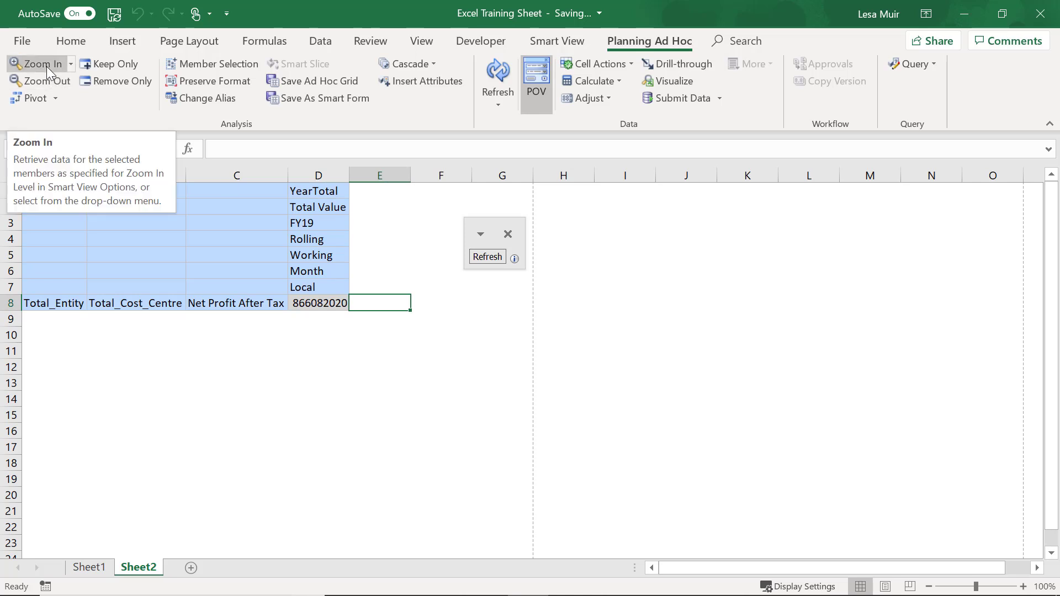
Expand YearTotal in D1 into its monthly columns again
{"action": "left_click", "coordinate": [407, 393]}
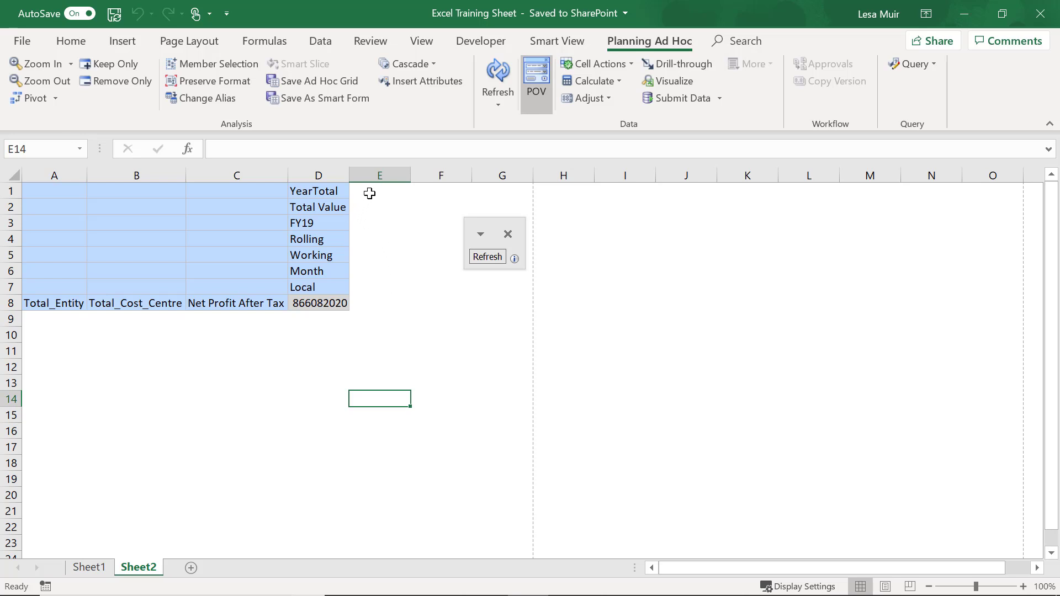
{"action": "double_click", "coordinate": [324, 191]}
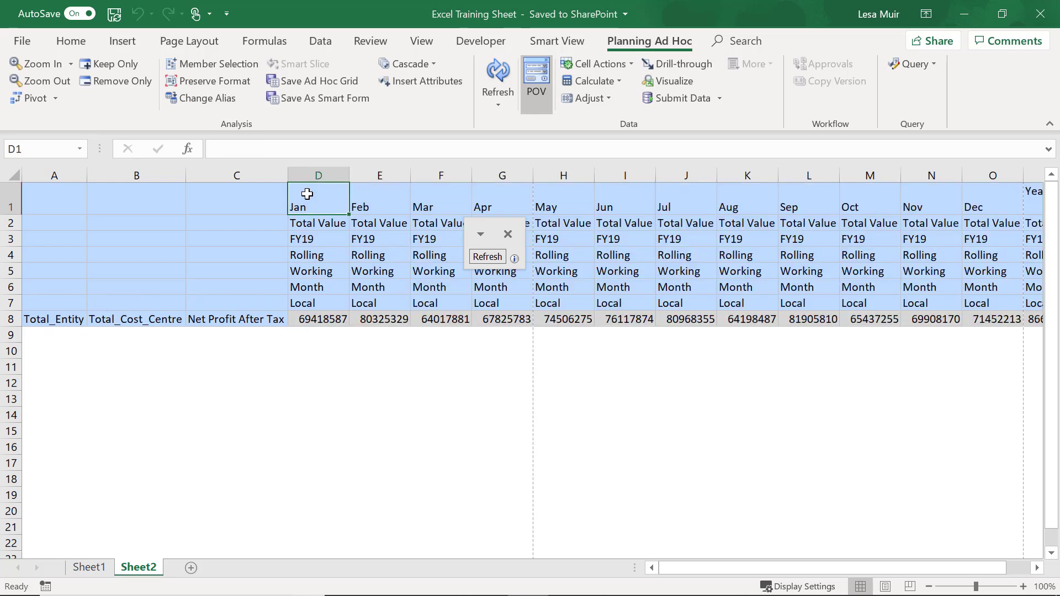
Pivot the period members from the columns to the rows so Jan to Dec and YearTotal run down column A
{"action": "left_click", "coordinate": [32, 97]}
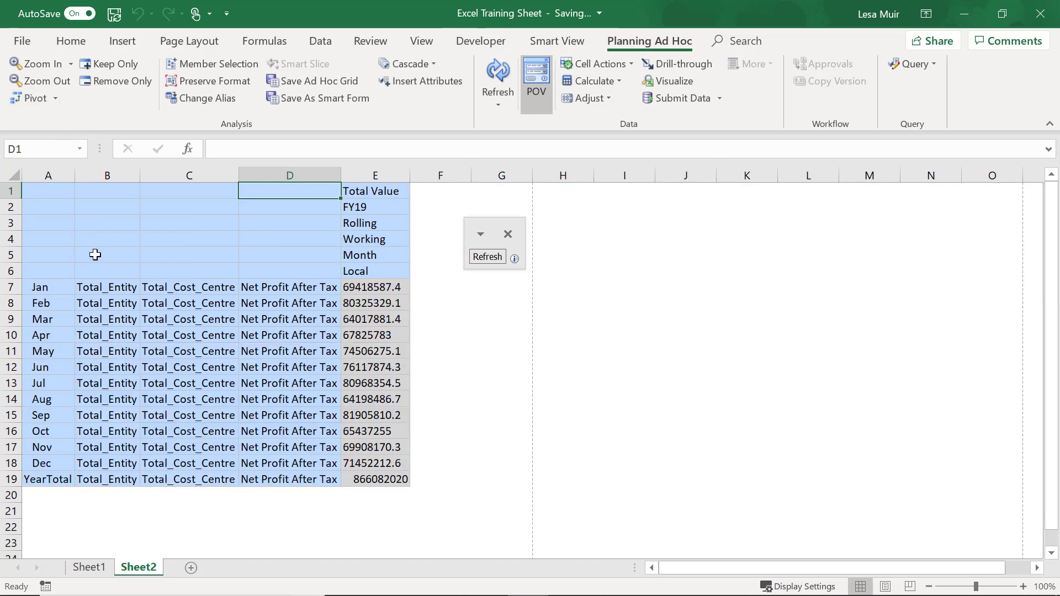
{"action": "left_click_drag", "start_coordinate": [55, 288], "coordinate": [59, 465]}
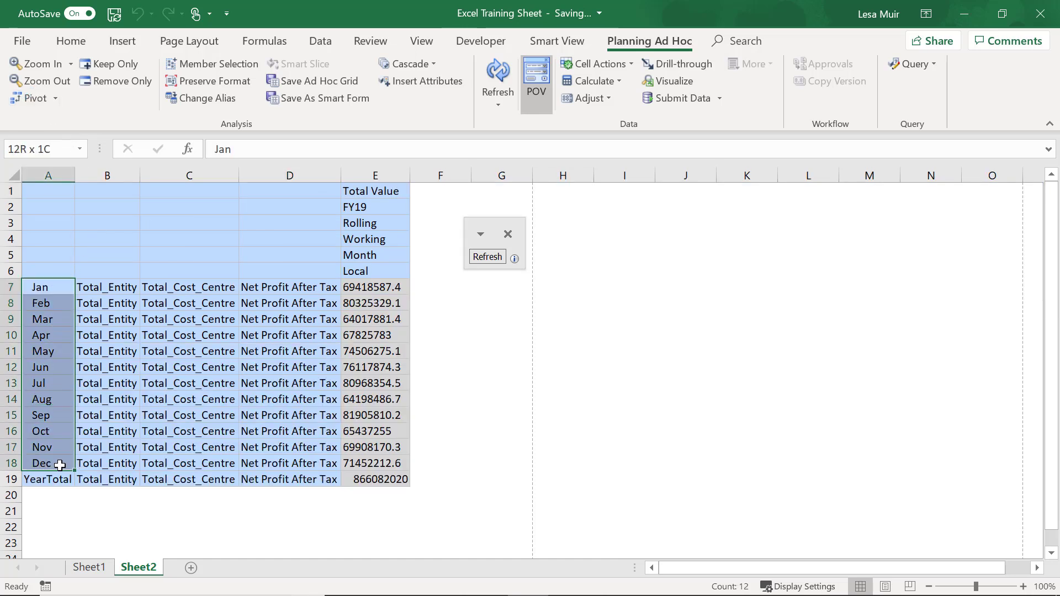
{"action": "left_click", "coordinate": [131, 506]}
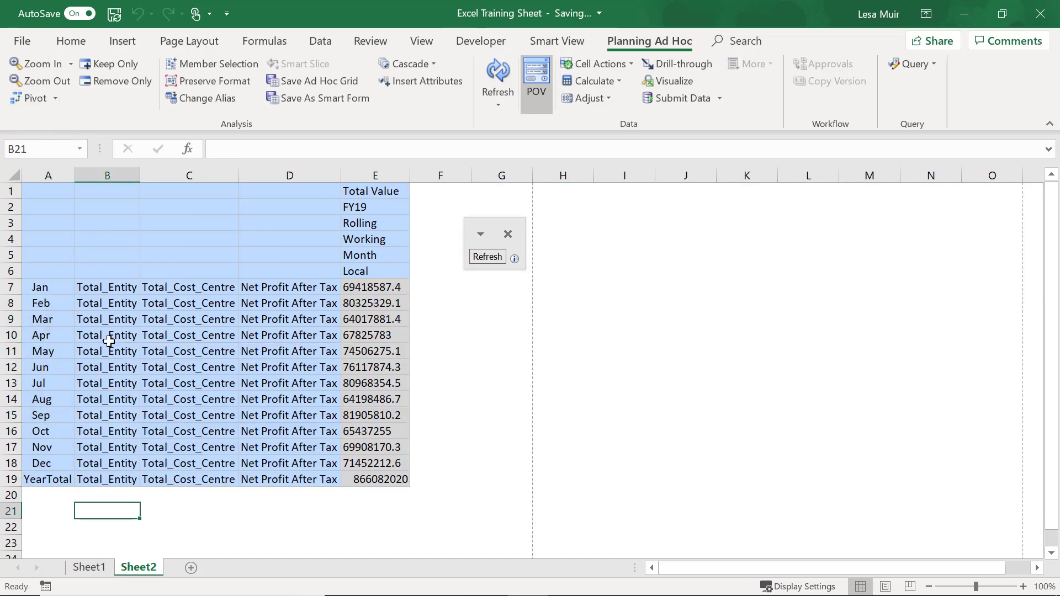
Zoom out from Jan in A7 to YearTotal and pivot YearTotal back to the columns
{"action": "left_click", "coordinate": [59, 286]}
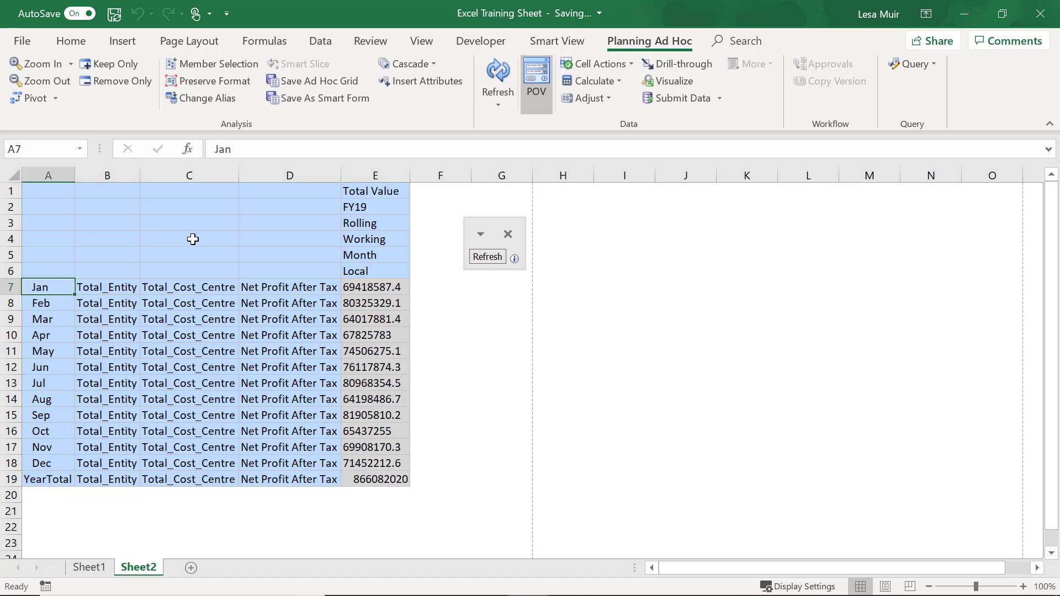
{"action": "left_click", "coordinate": [47, 82]}
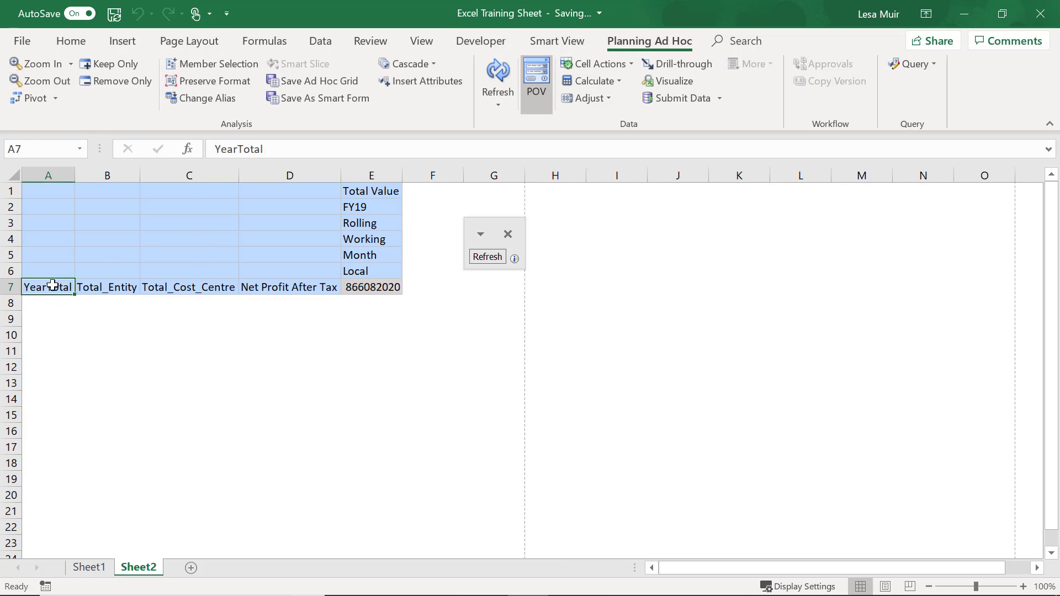
{"action": "left_click", "coordinate": [29, 102]}
{"action": "left_click", "coordinate": [323, 188]}
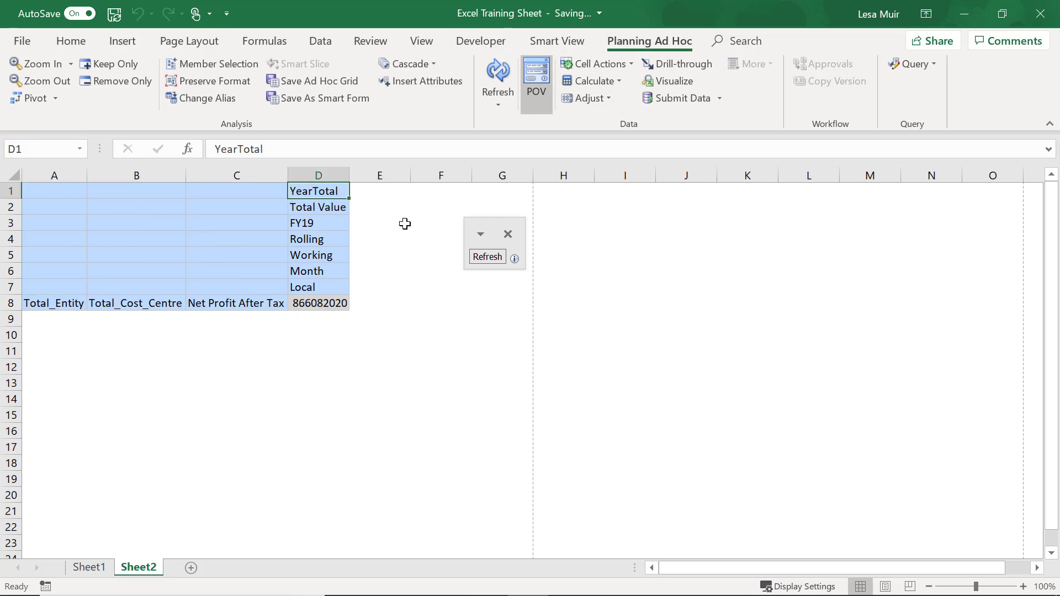
Zoom in on Net Profit After Tax and on its child EBIT to list their underlying accounts
{"action": "double_click", "coordinate": [258, 304]}
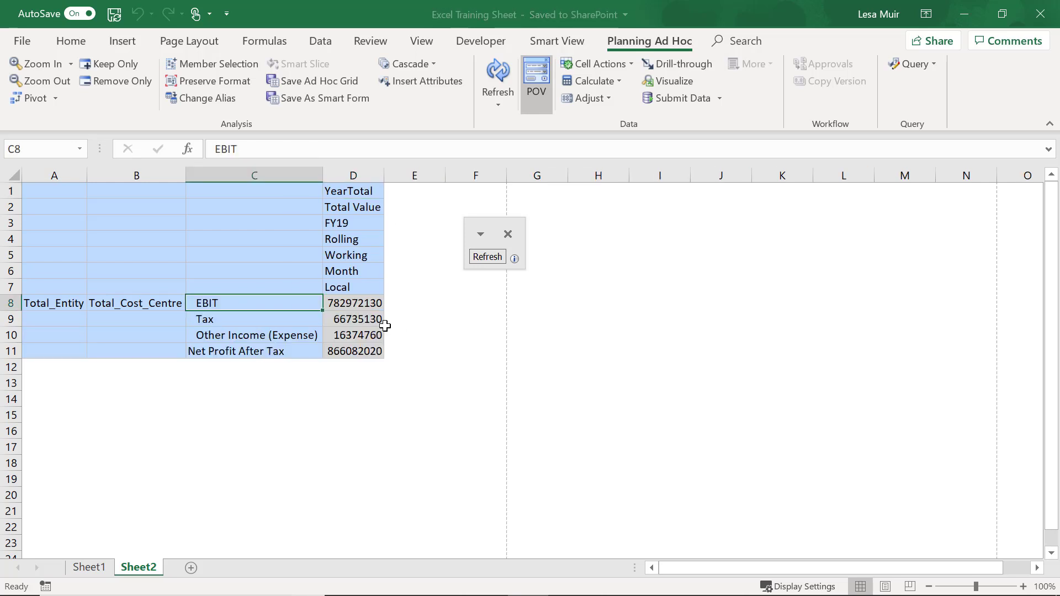
{"action": "double_click", "coordinate": [258, 302]}
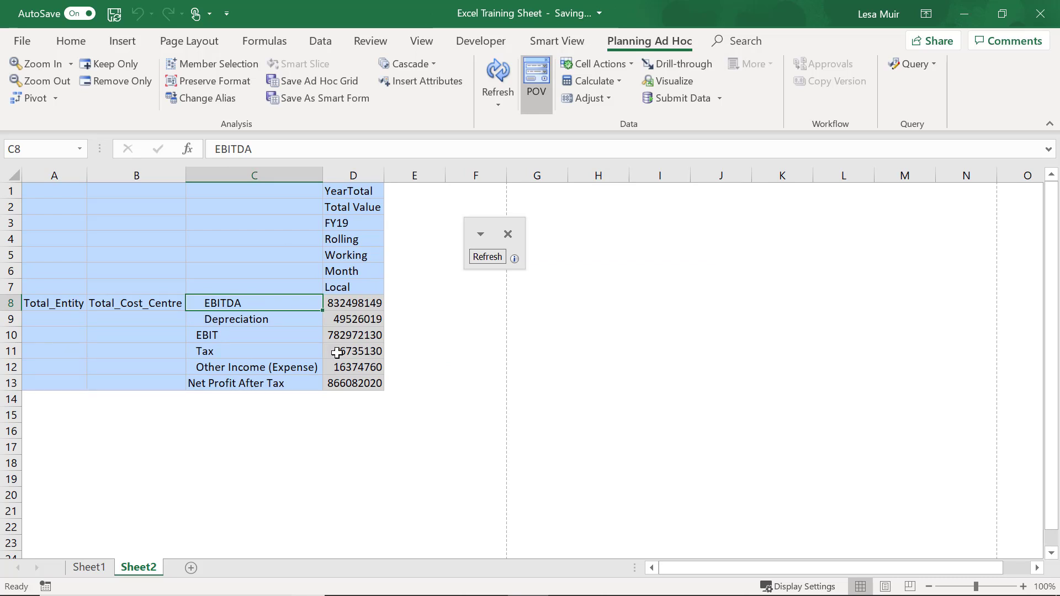
Apply Keep Only to the Depreciation account in C9 so all other account rows are removed
{"action": "left_click", "coordinate": [293, 319]}
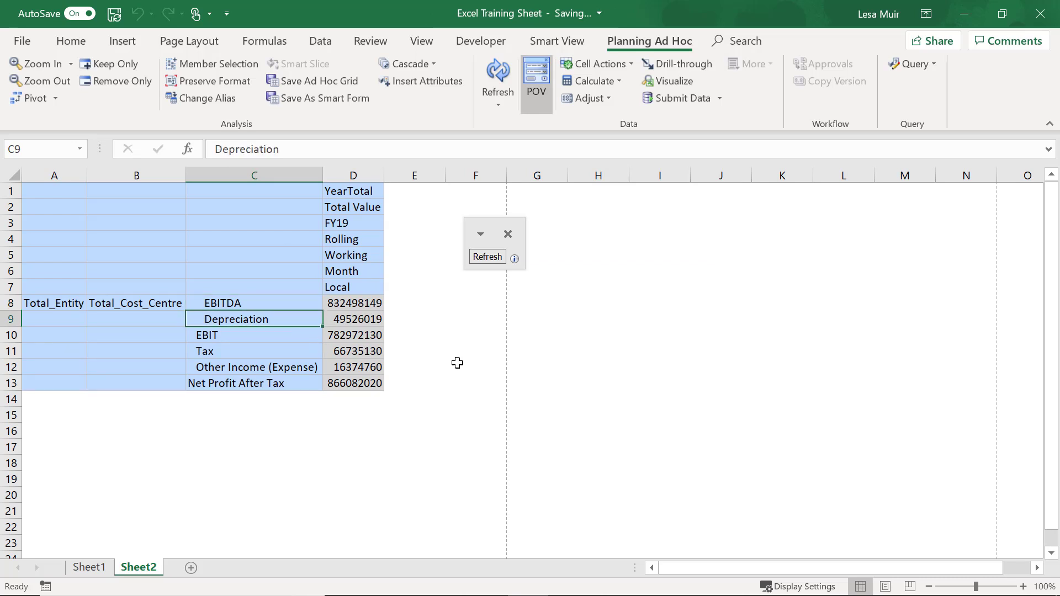
{"action": "left_click_drag", "start_coordinate": [296, 319], "coordinate": [336, 319]}
{"action": "left_click", "coordinate": [413, 385]}
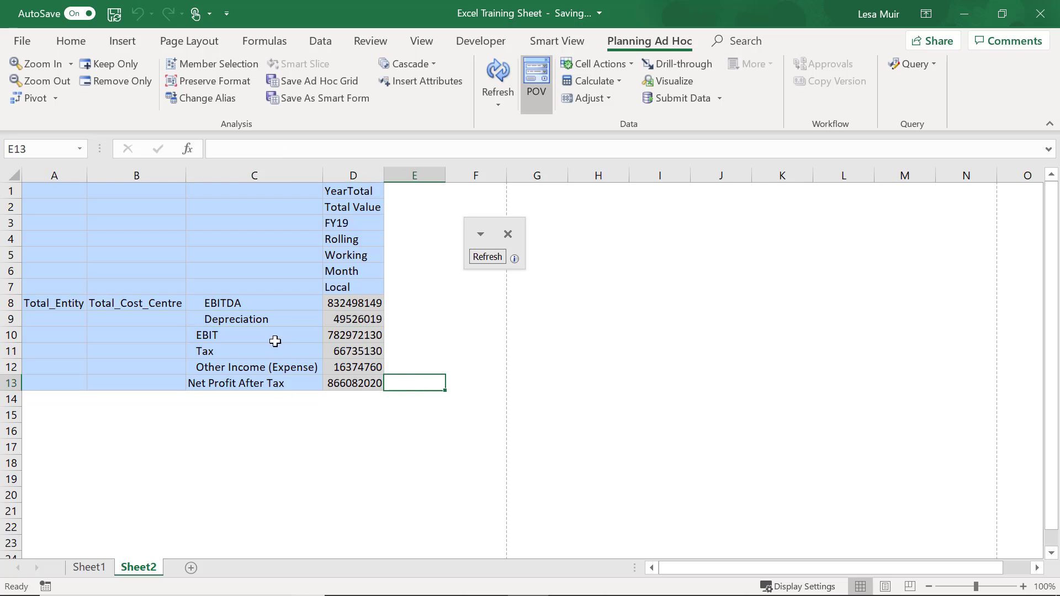
{"action": "left_click", "coordinate": [278, 319]}
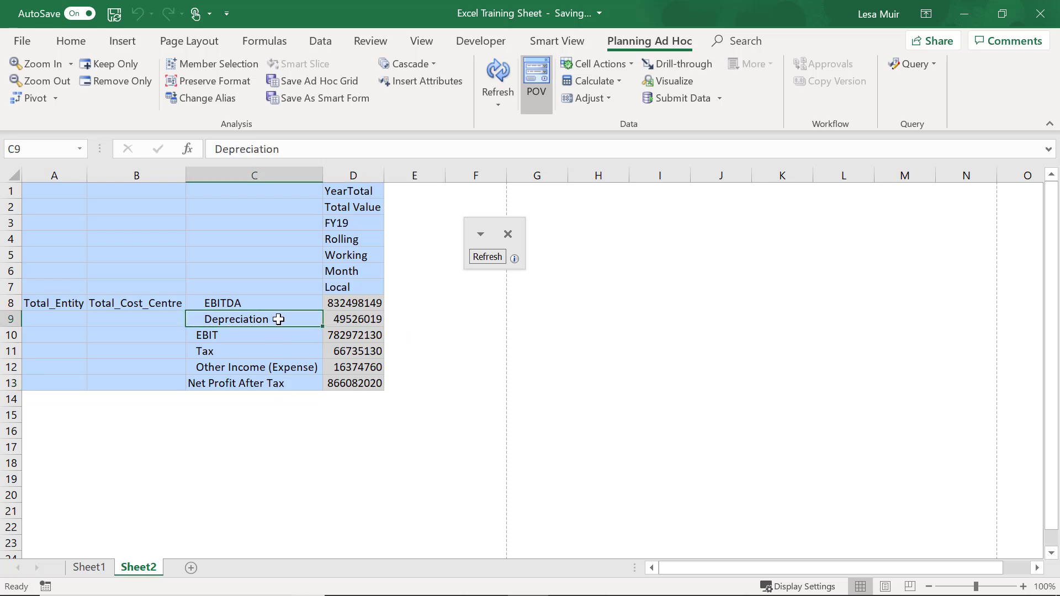
{"action": "left_click", "coordinate": [132, 66]}
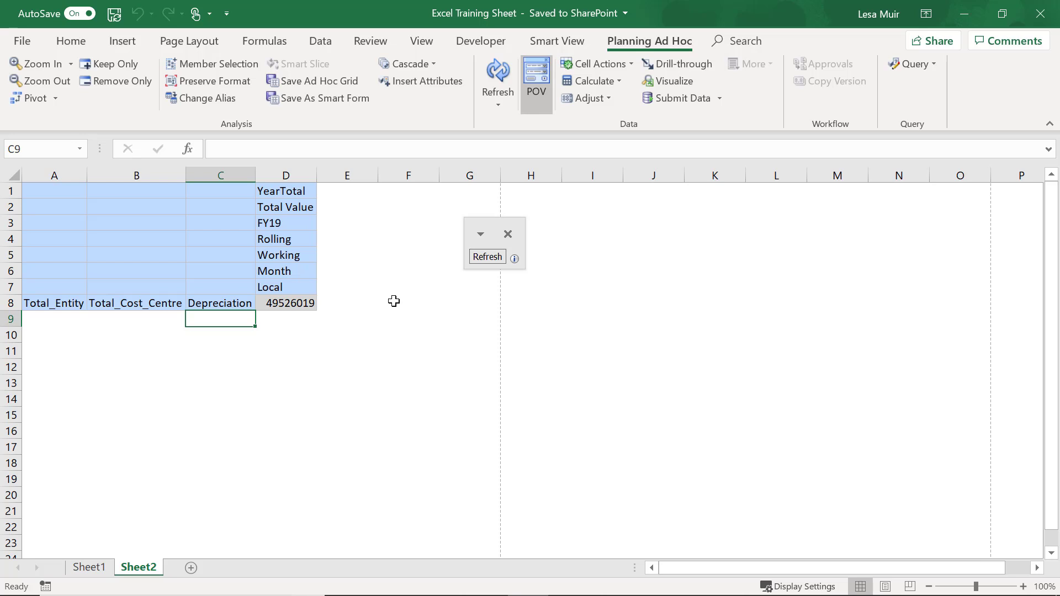
Undo the Keep Only on Depreciation with Smart View's own undo and return to the ad hoc commands
{"action": "left_click", "coordinate": [548, 42]}
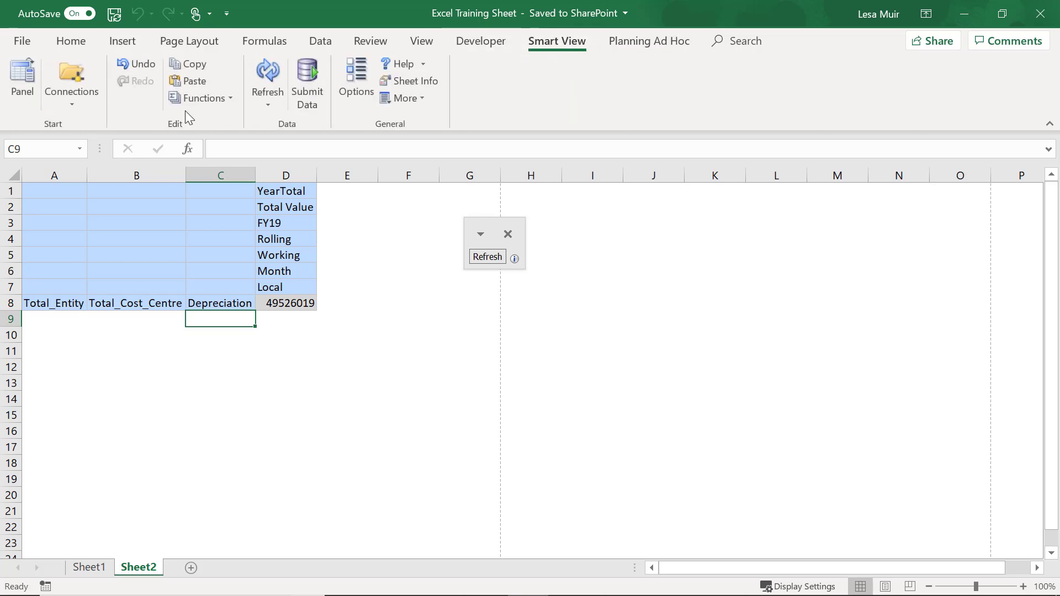
{"action": "left_click", "coordinate": [143, 64]}
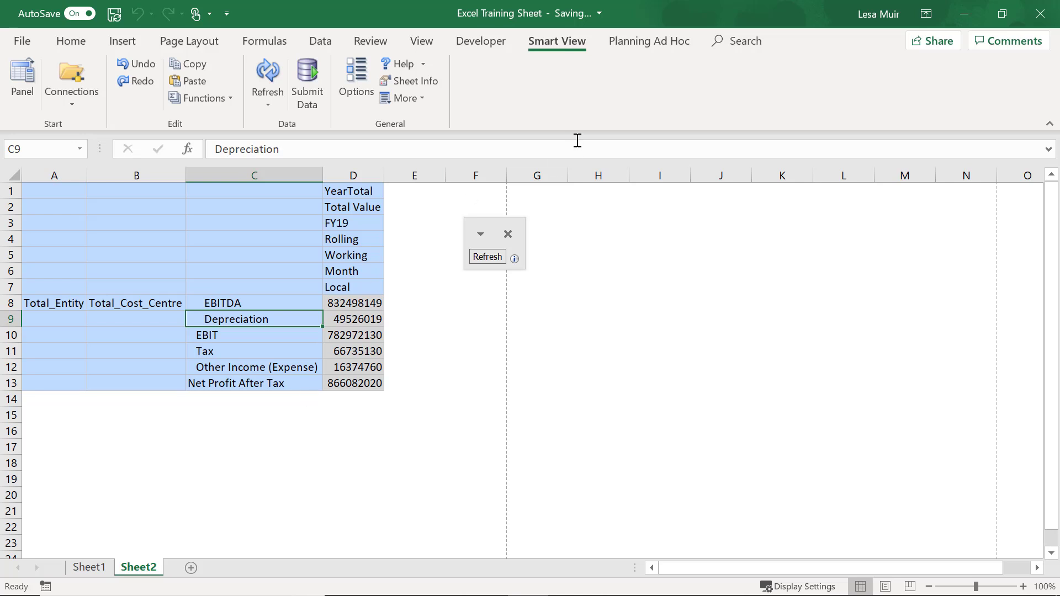
{"action": "left_click", "coordinate": [643, 45]}
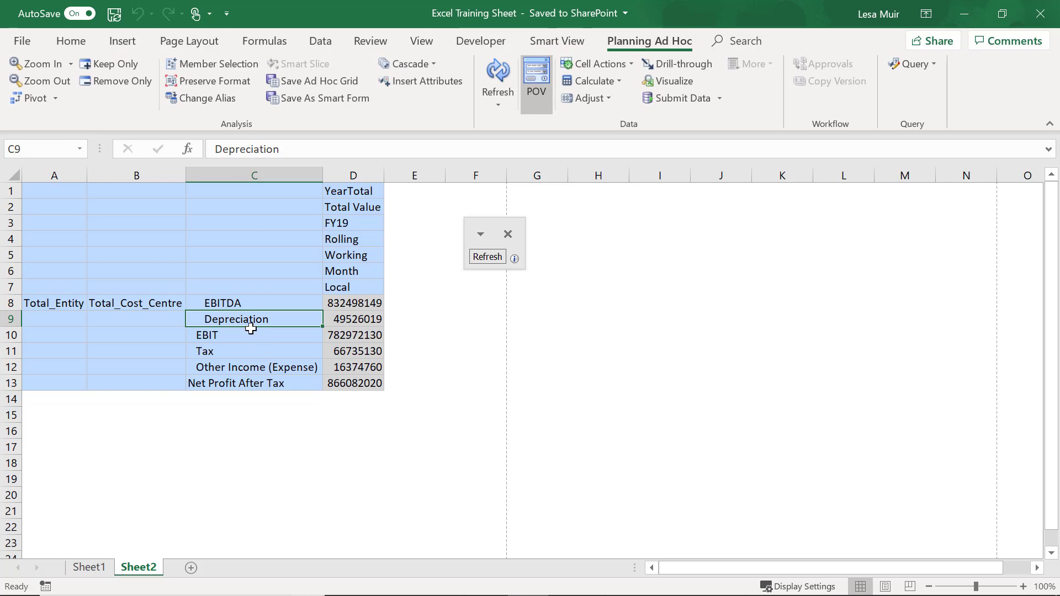
Keep only EBIT in the account rows and zoom in on it to show its child accounts
{"action": "left_click", "coordinate": [236, 303]}
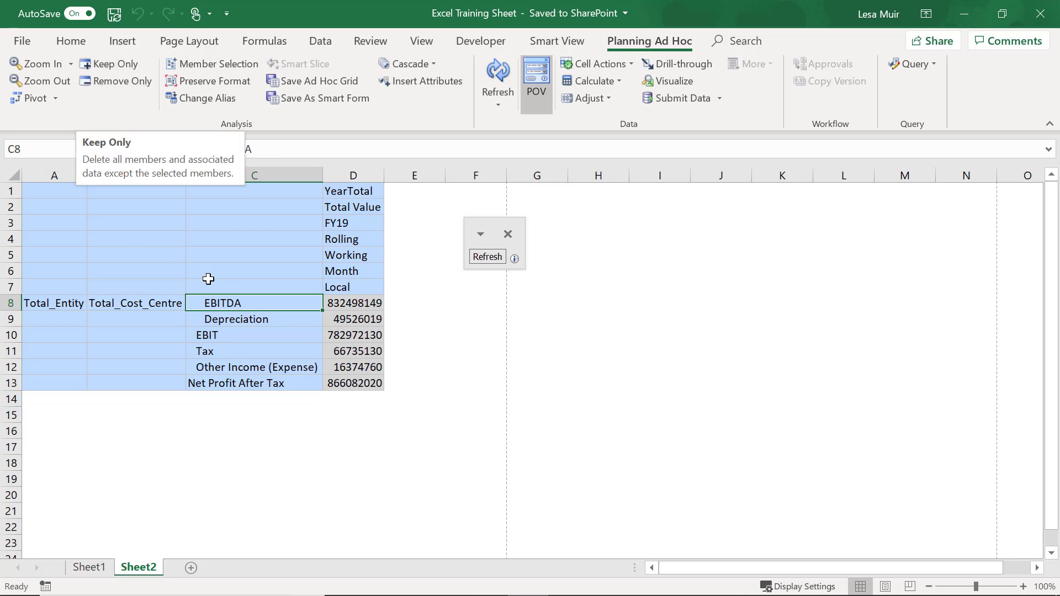
{"action": "left_click", "coordinate": [227, 334]}
{"action": "left_click", "coordinate": [107, 65]}
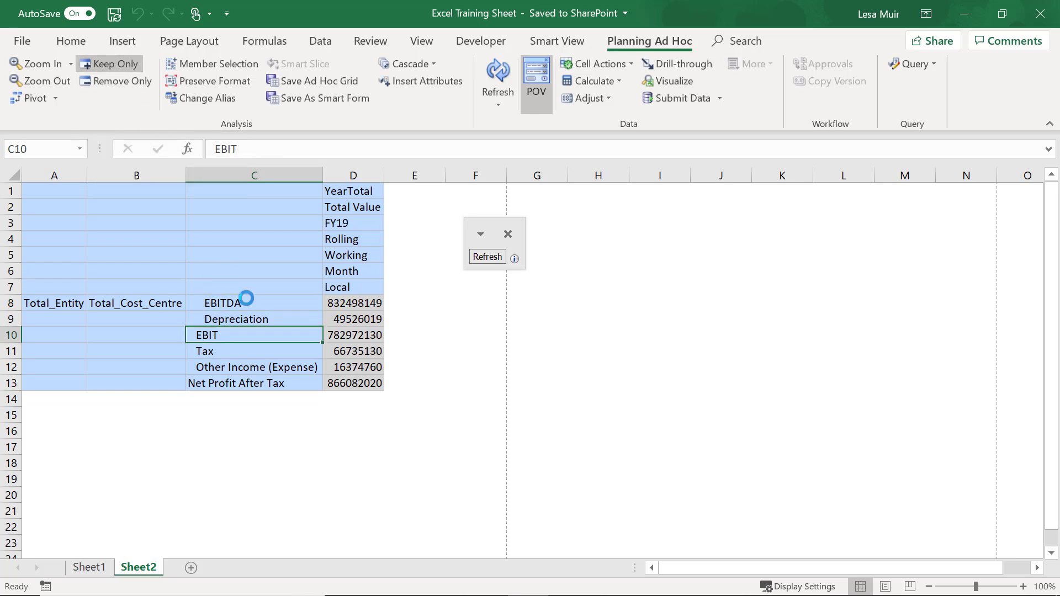
{"action": "double_click", "coordinate": [205, 303]}
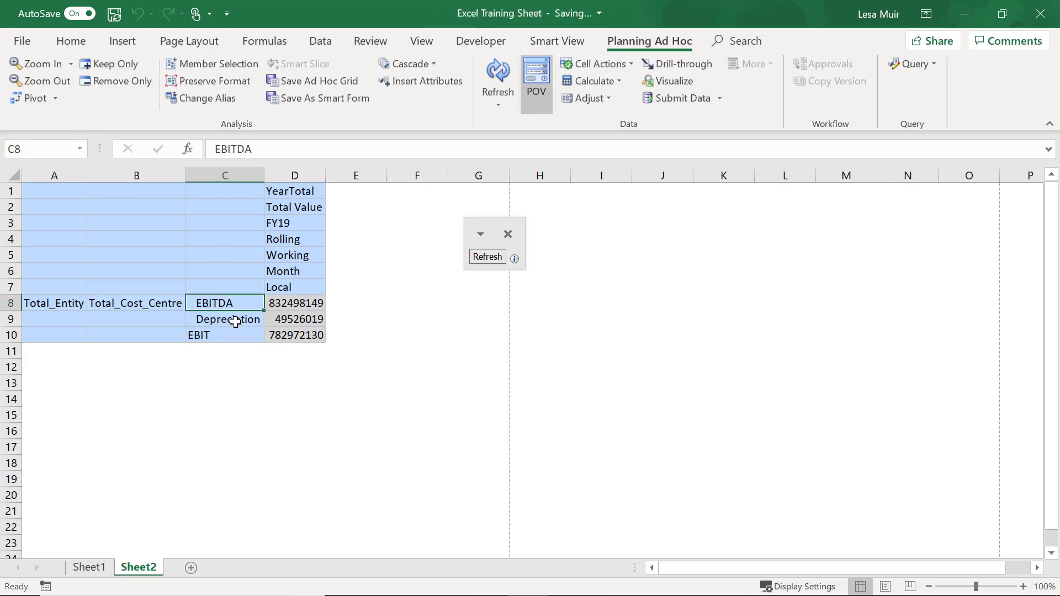
Apply Remove Only to the Depreciation row and undo the removal
{"action": "left_click", "coordinate": [235, 323]}
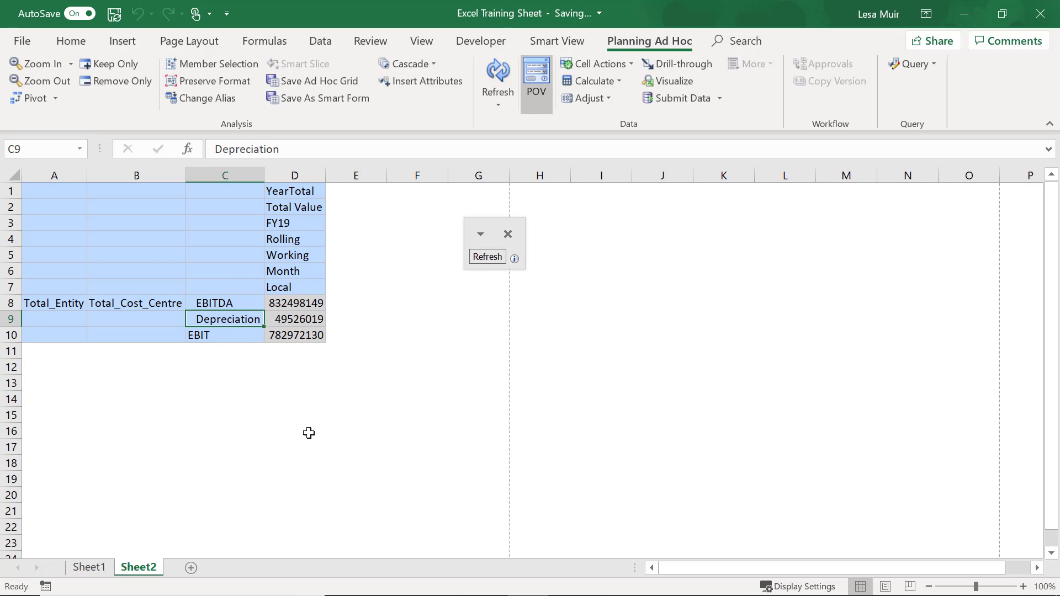
{"action": "left_click", "coordinate": [122, 81]}
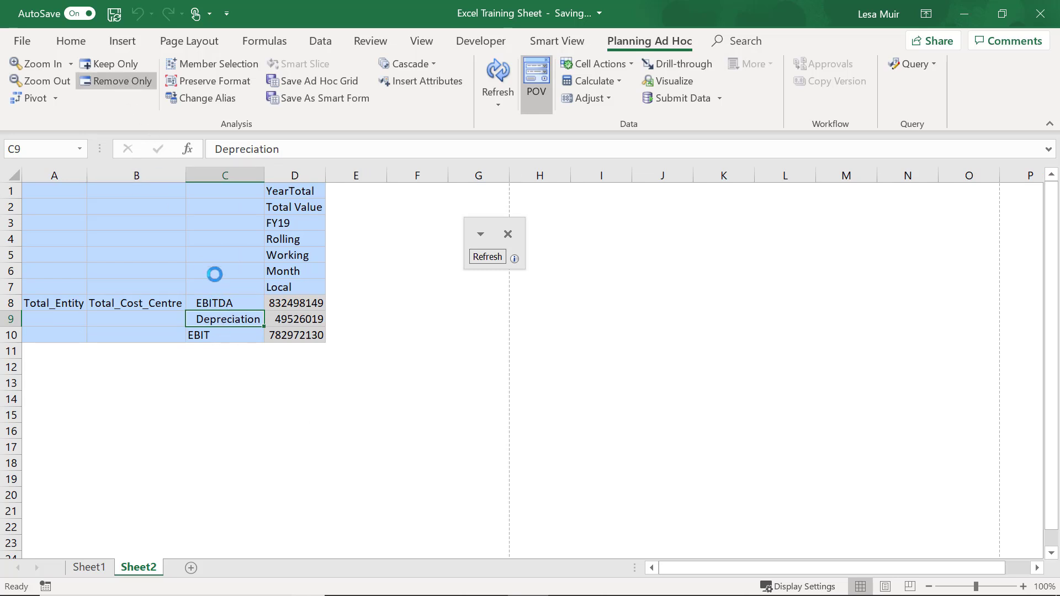
{"action": "left_click", "coordinate": [549, 43]}
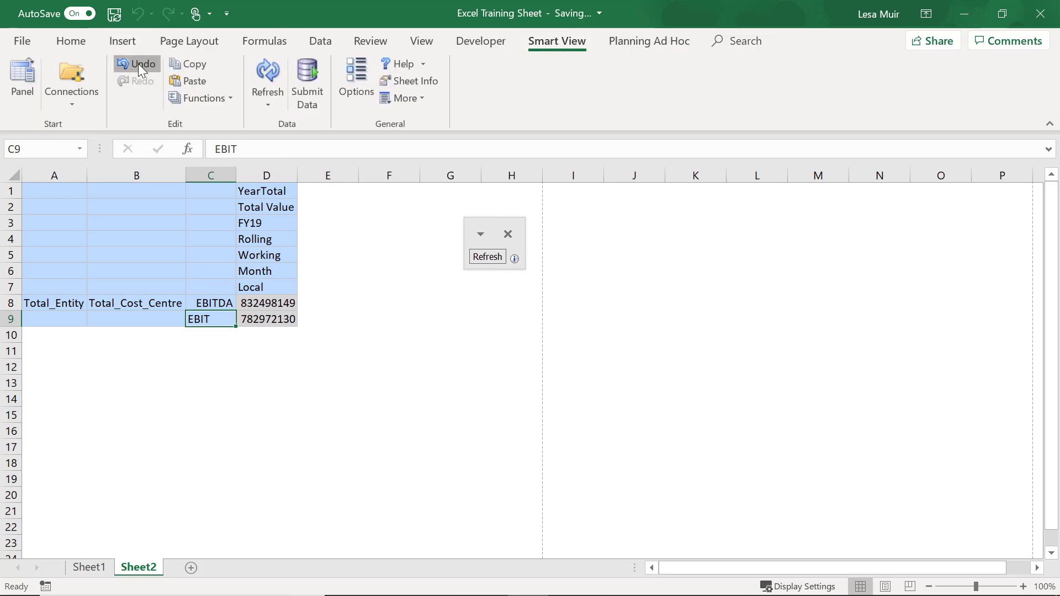
{"action": "left_click", "coordinate": [138, 64]}
{"action": "left_click", "coordinate": [661, 42]}
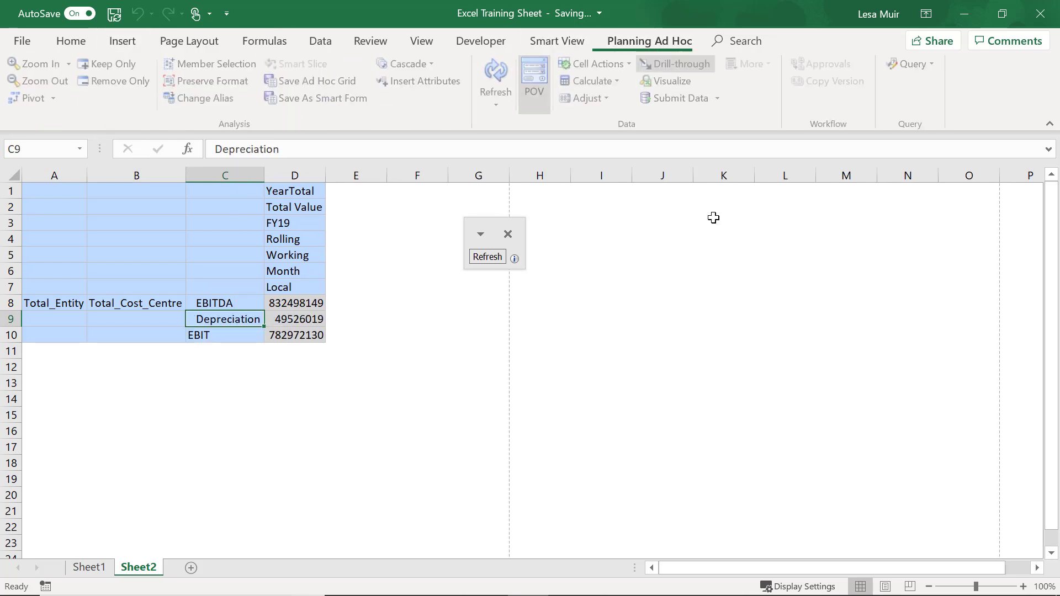
{"action": "left_click", "coordinate": [690, 313]}
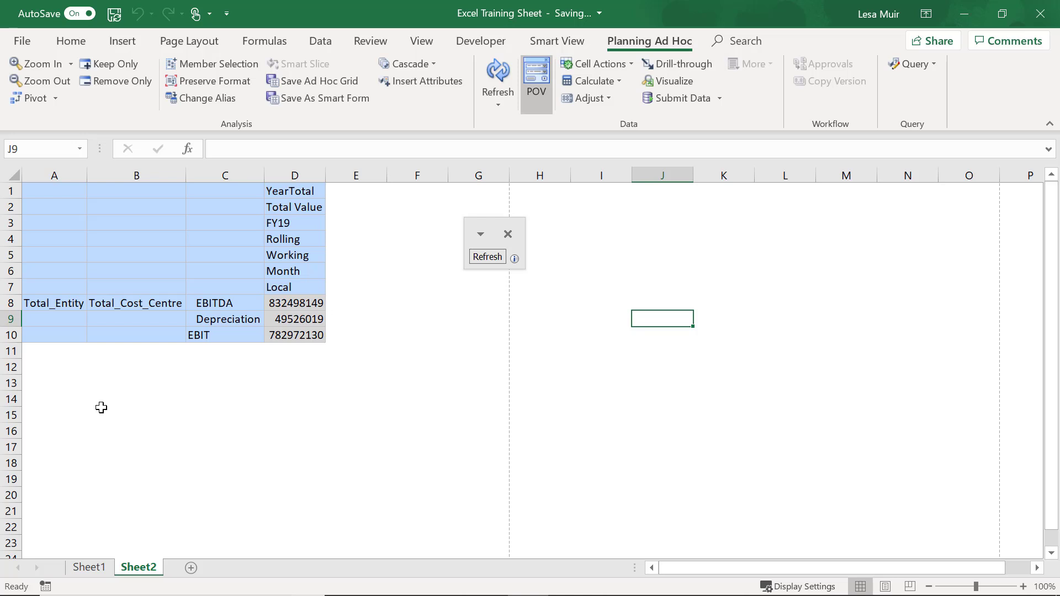
Pivot Total_Entity from the rows to the columns and back to the rows
{"action": "left_click", "coordinate": [57, 305]}
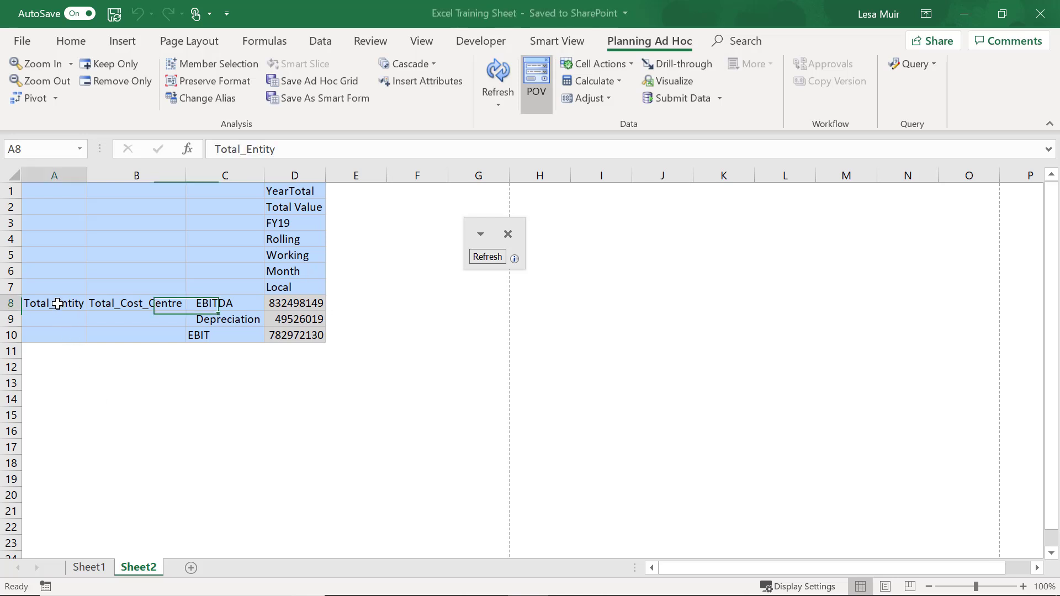
{"action": "left_click", "coordinate": [35, 98]}
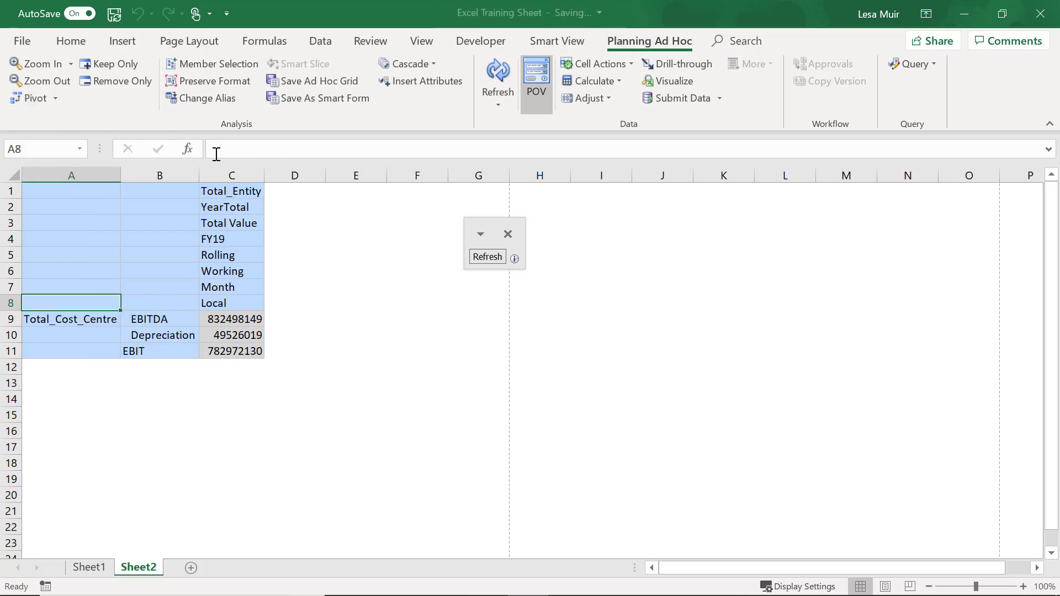
{"action": "left_click", "coordinate": [221, 191]}
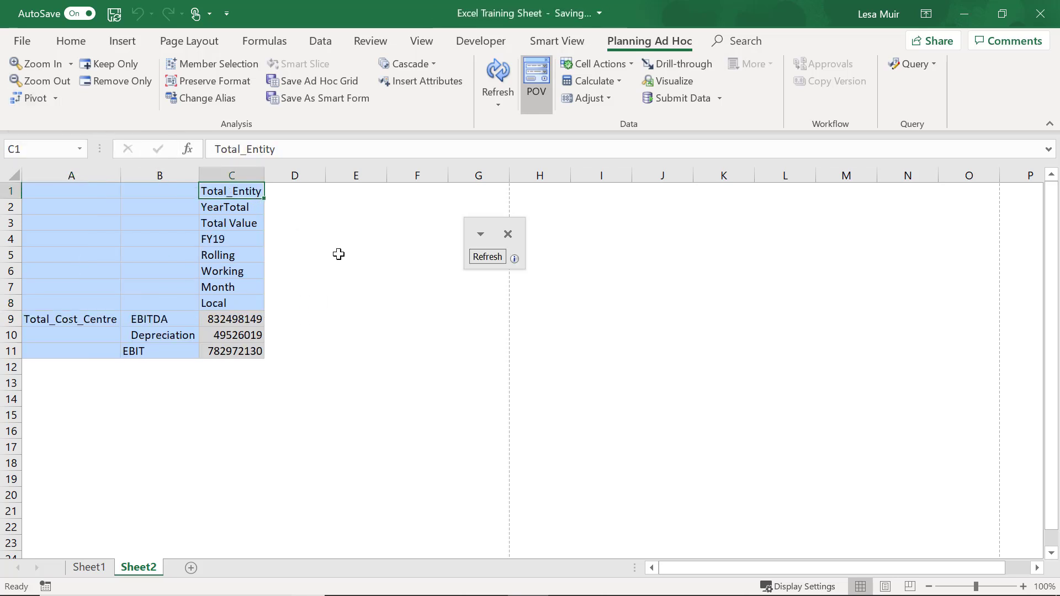
{"action": "left_click", "coordinate": [30, 97]}
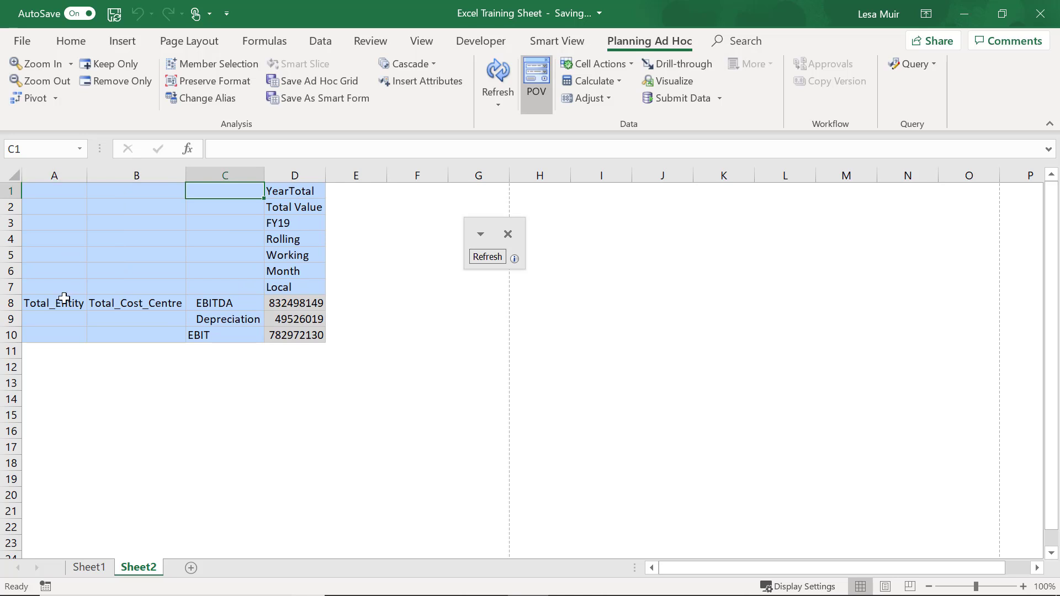
Pivot Total_Entity and Total_Cost_Centre from the rows into the POV
{"action": "left_click", "coordinate": [64, 305]}
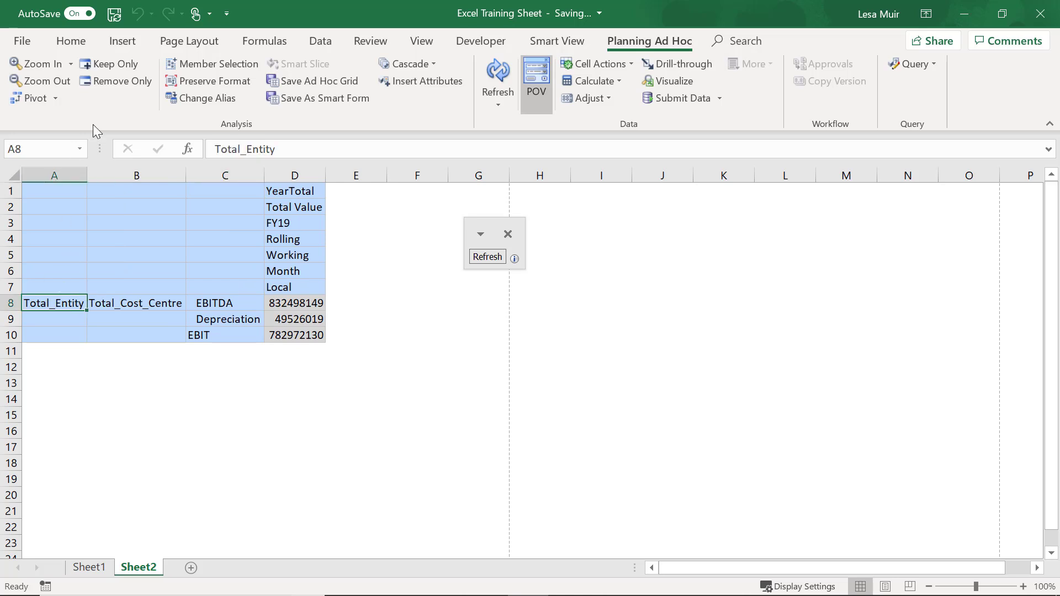
{"action": "left_click", "coordinate": [56, 99]}
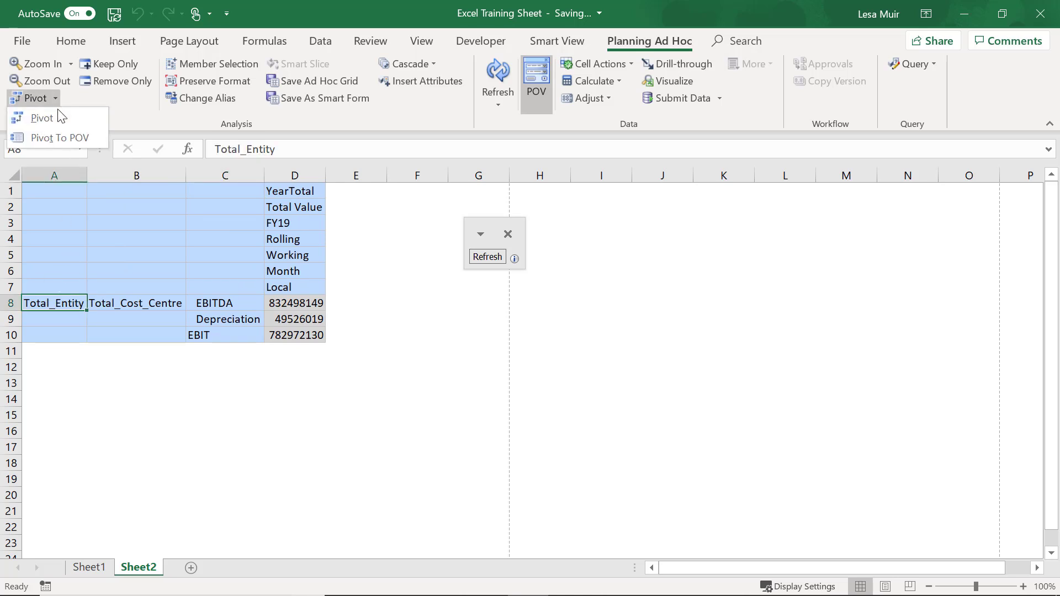
{"action": "left_click", "coordinate": [61, 138]}
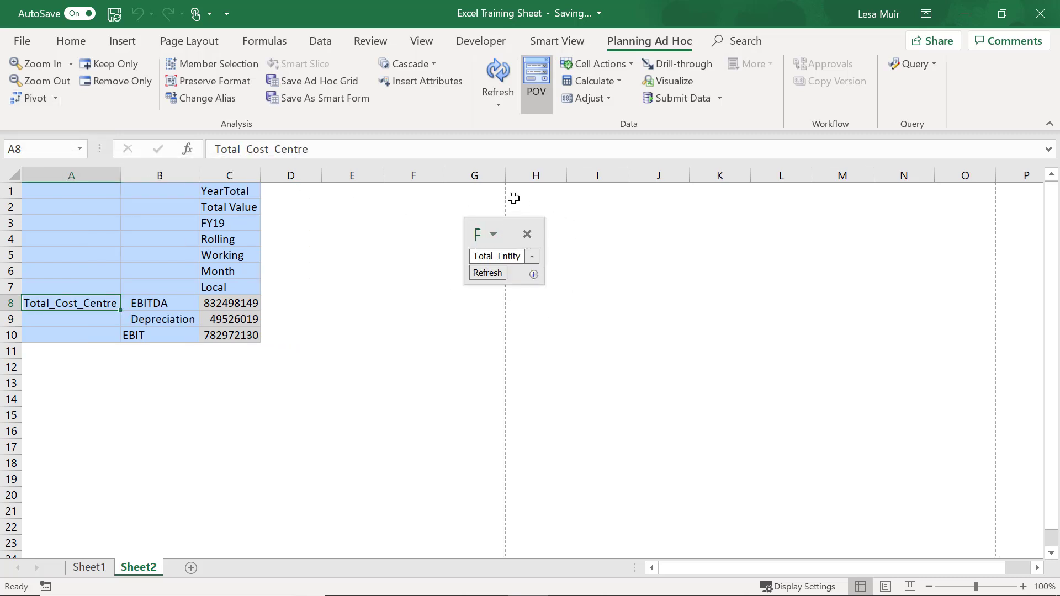
{"action": "left_click", "coordinate": [55, 98]}
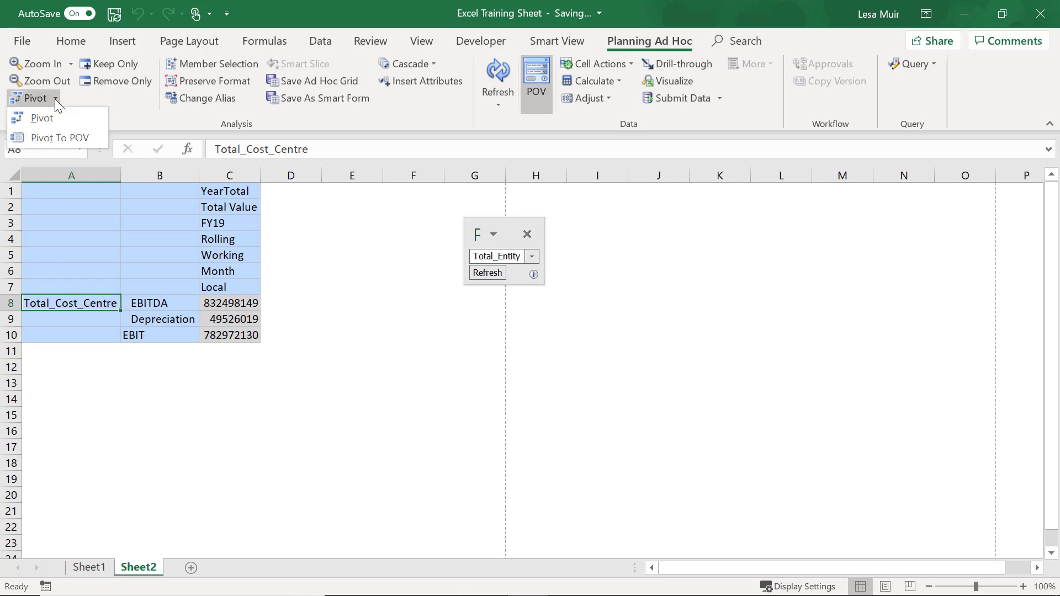
{"action": "left_click", "coordinate": [63, 136]}
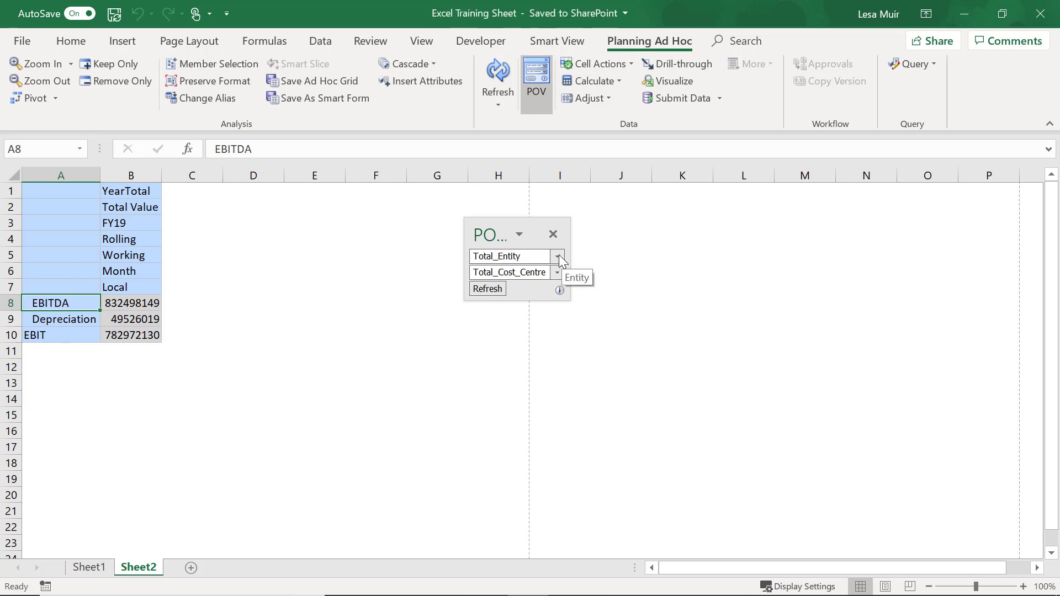
Move Total_Entity and Total_Cost_Centre from the POV back into the grid rows in front of the accounts
{"action": "left_click_drag", "start_coordinate": [559, 254], "coordinate": [97, 310]}
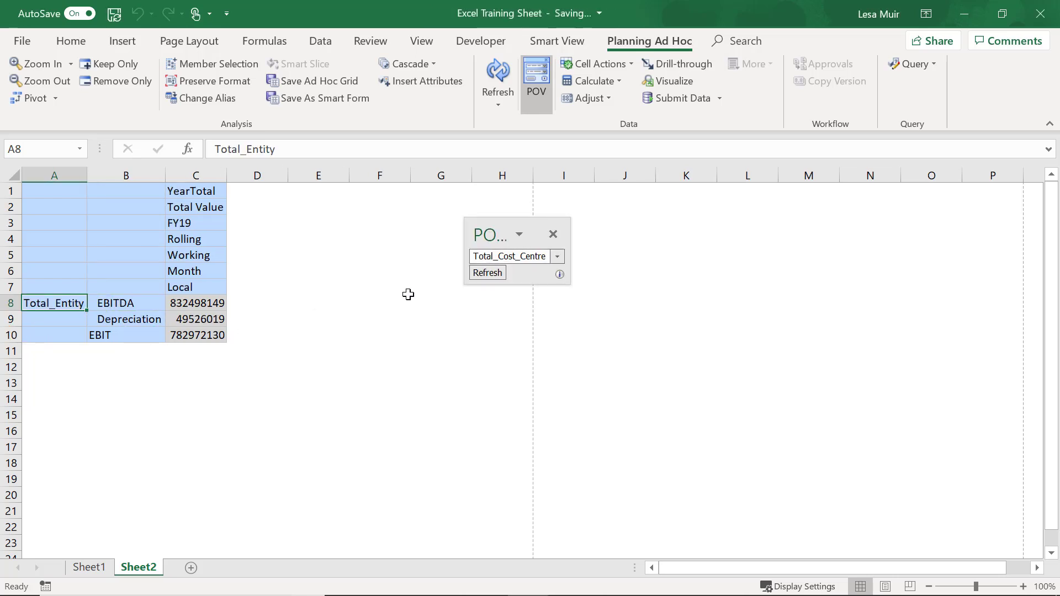
{"action": "left_click_drag", "start_coordinate": [555, 259], "coordinate": [162, 305]}
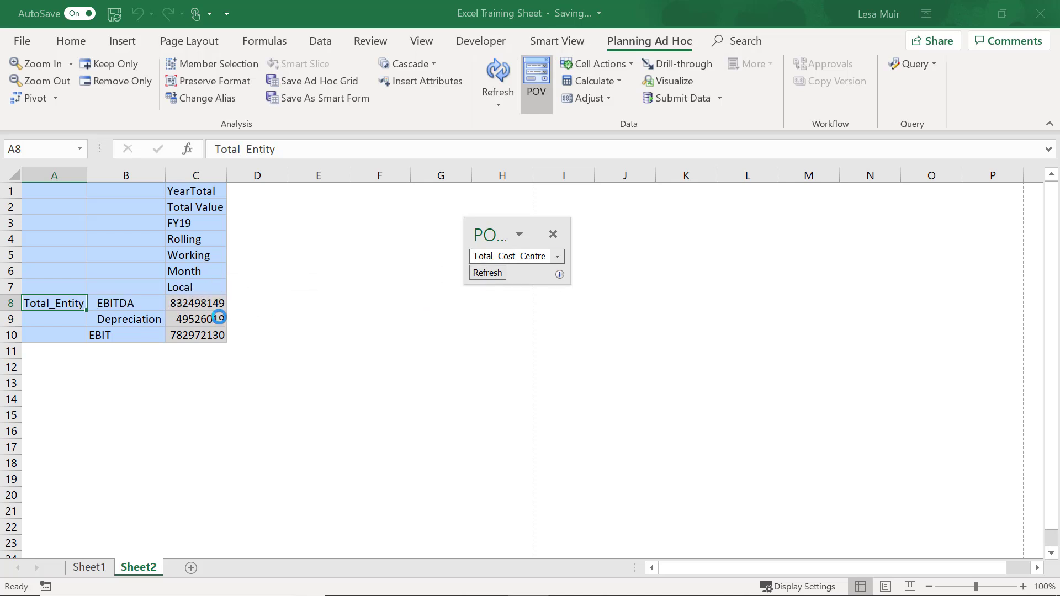